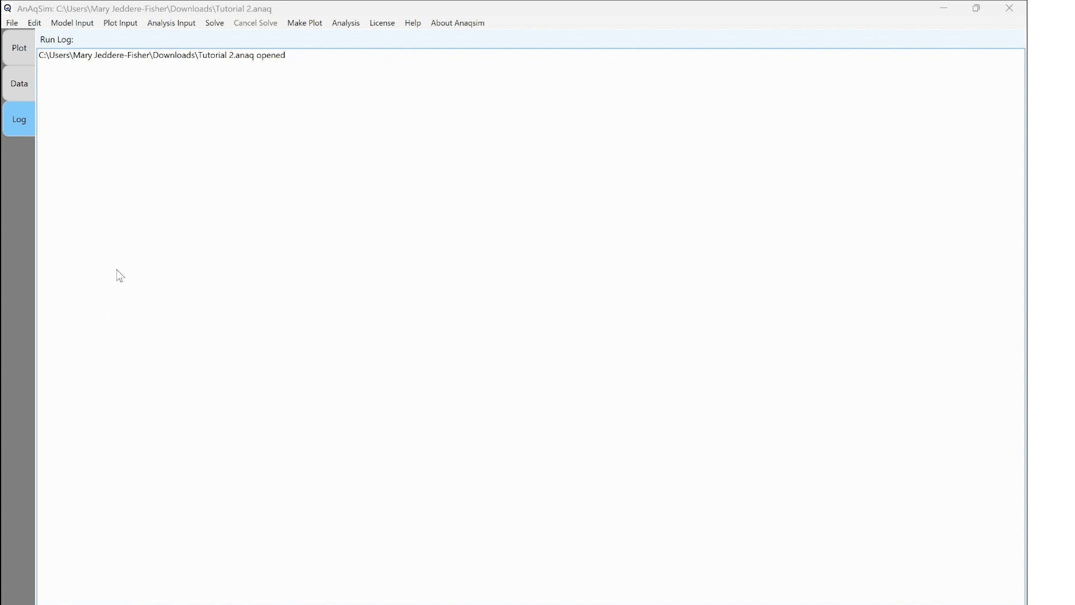
# - Add a head-specified well row and set its domain to Lower Aquifer
pyautogui.click(84, 23)
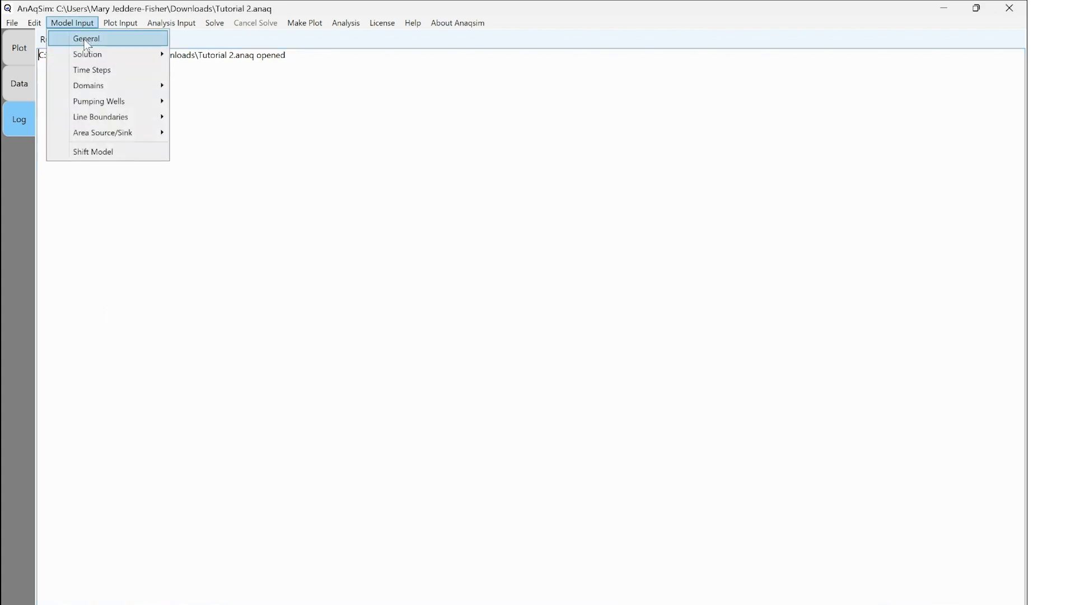
pyautogui.moveTo(123, 101)
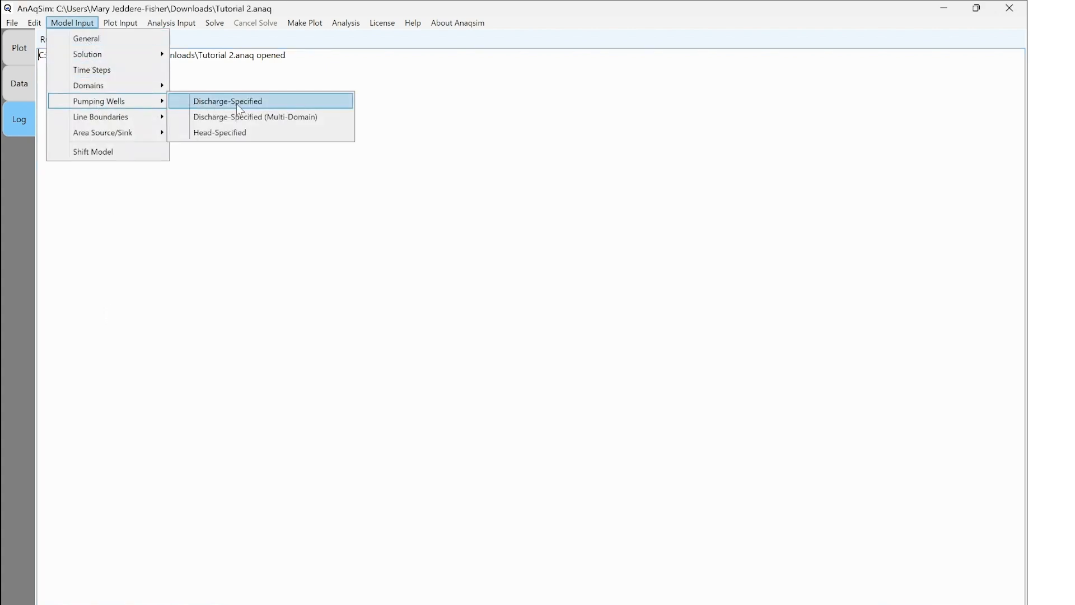
pyautogui.click(251, 135)
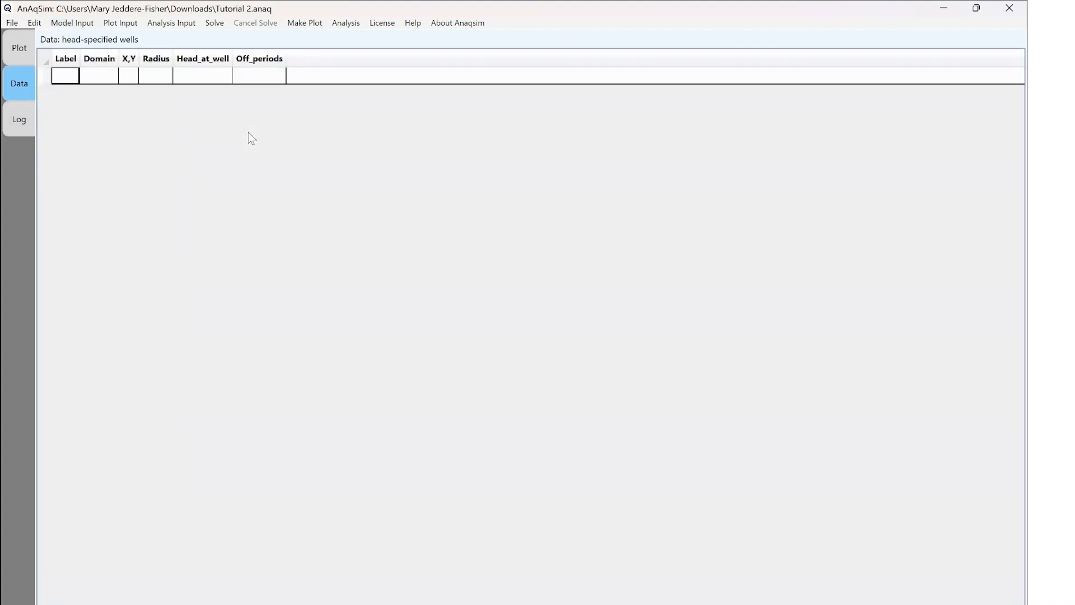
pyautogui.click(134, 83)
pyautogui.click(135, 83)
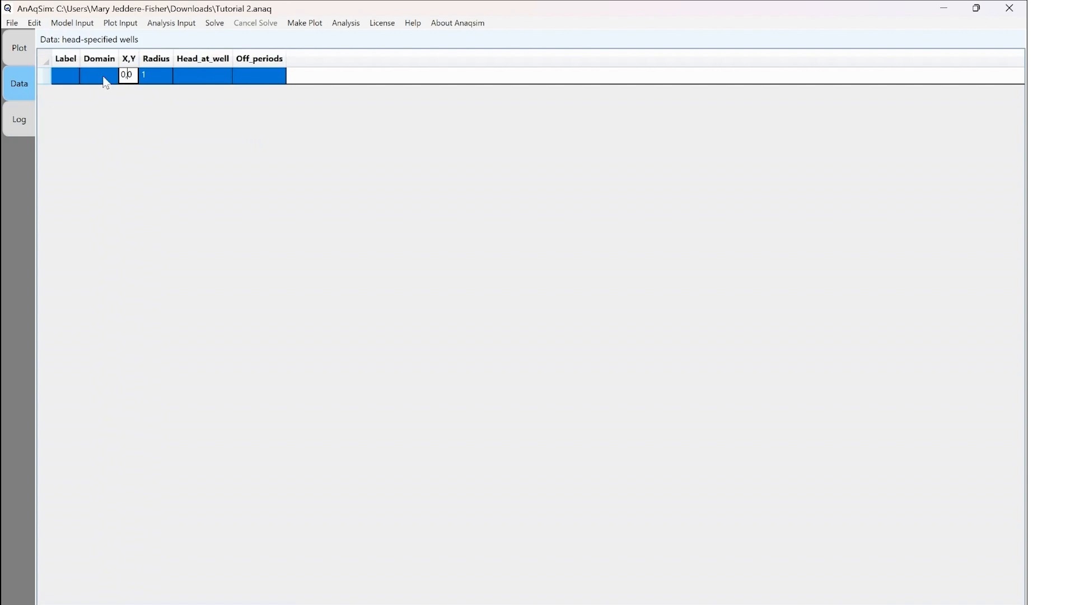
pyautogui.click(106, 82)
pyautogui.click(110, 78)
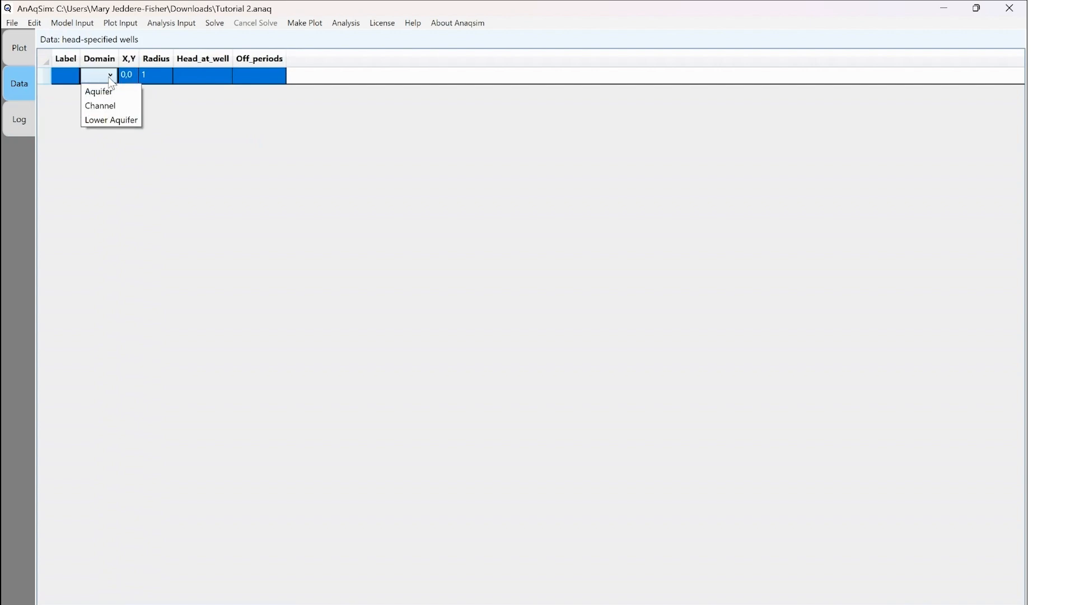
pyautogui.click(108, 120)
# - Label the well W1 and set its head at the well to 40
pyautogui.click(73, 82)
pyautogui.write('W1')
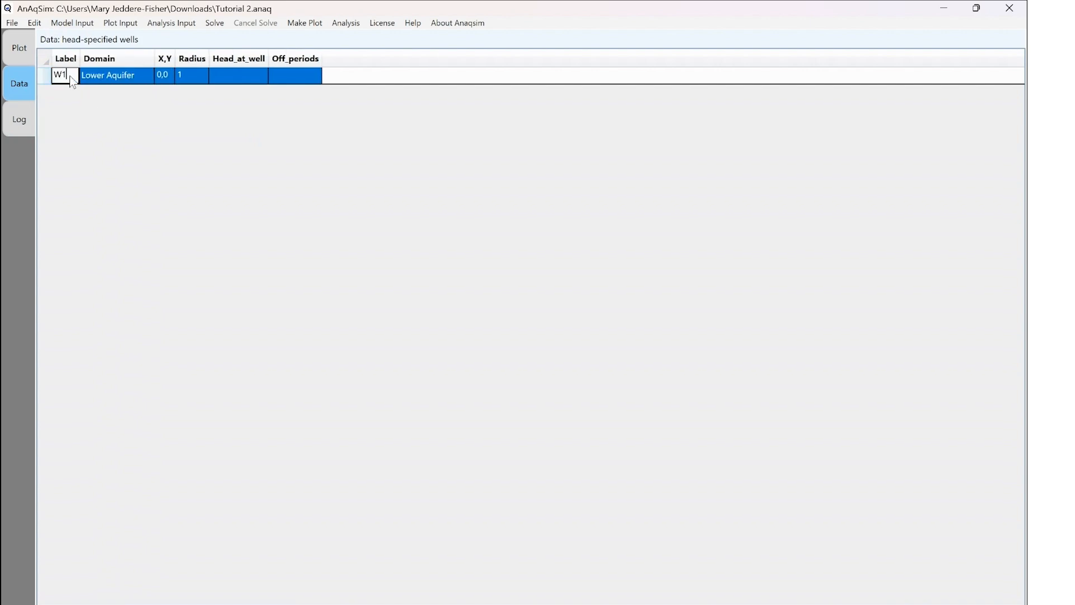
pyautogui.click(241, 84)
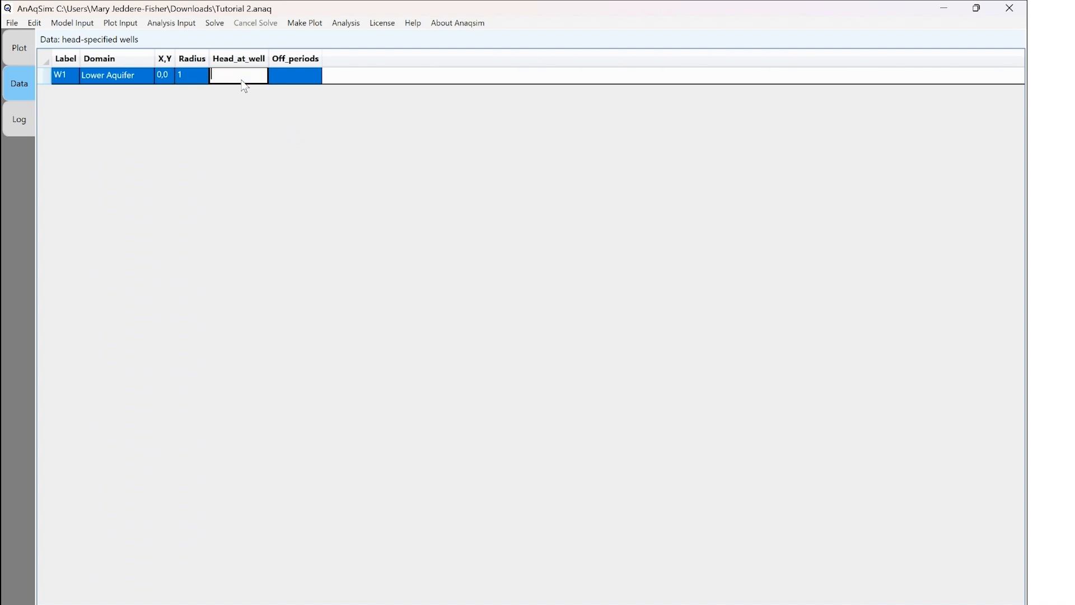
pyautogui.write('40')
pyautogui.click(290, 81)
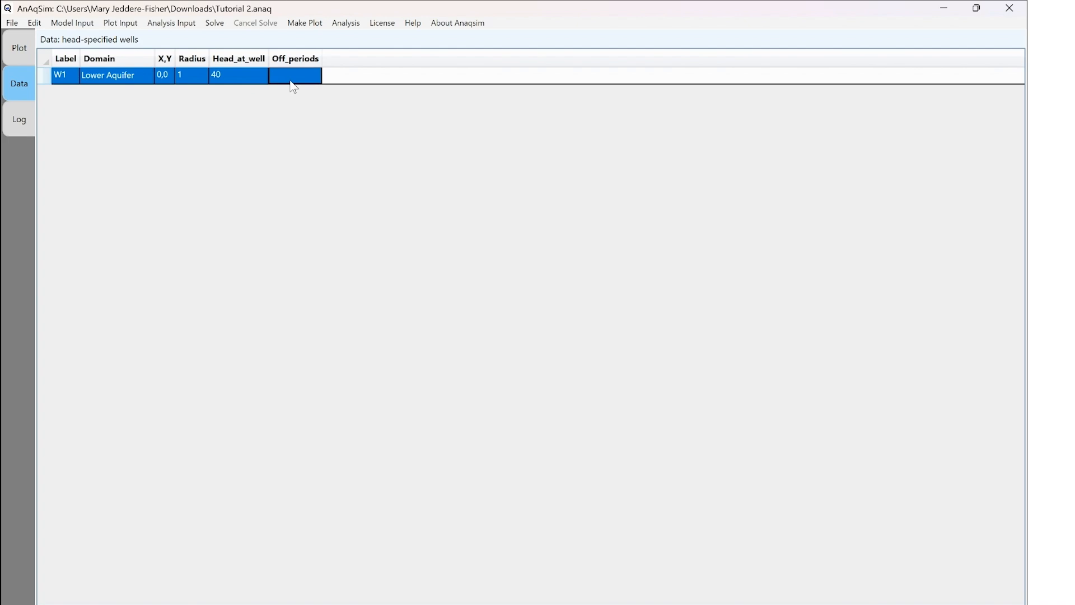
# - Save the model under the new name Tutorial 4.anaq in Downloads
pyautogui.click(12, 23)
pyautogui.click(25, 70)
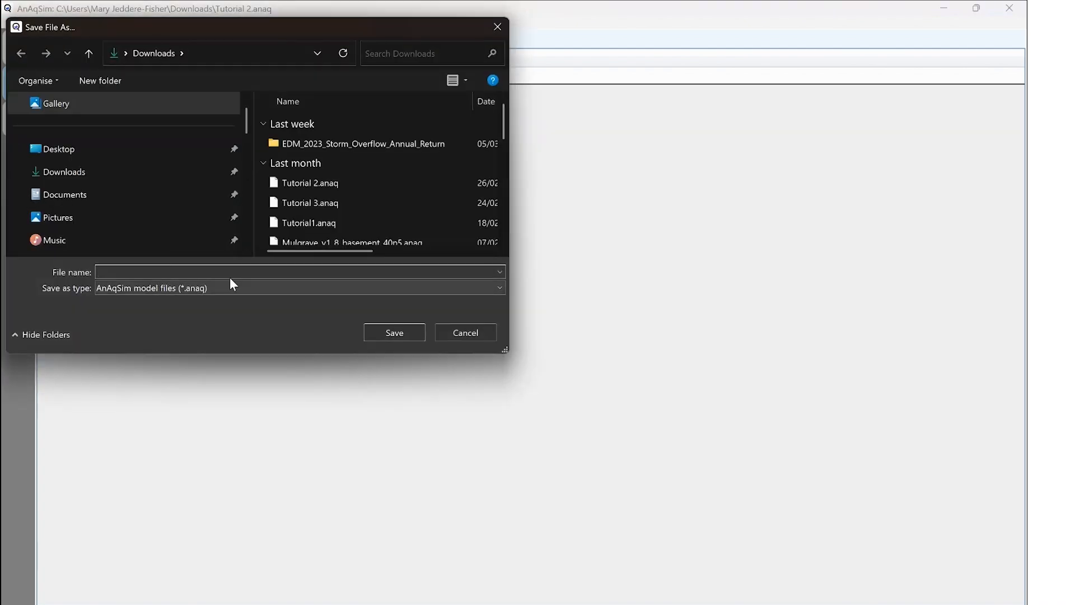
pyautogui.click(286, 182)
pyautogui.click(132, 274)
pyautogui.click(133, 273)
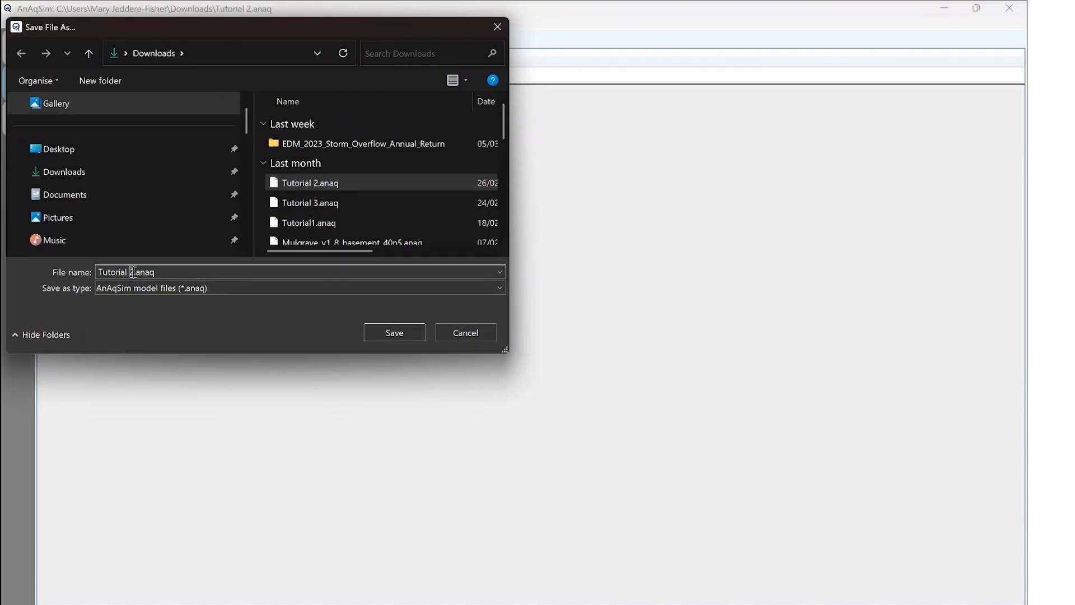
pyautogui.press('BackSpace')
pyautogui.write('4')
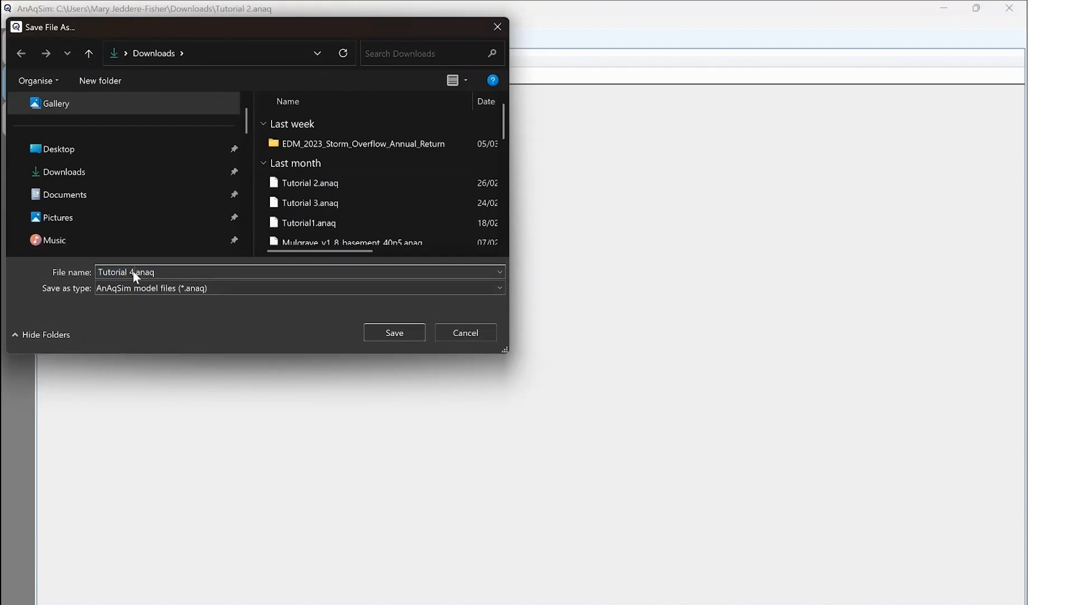
pyautogui.click(377, 331)
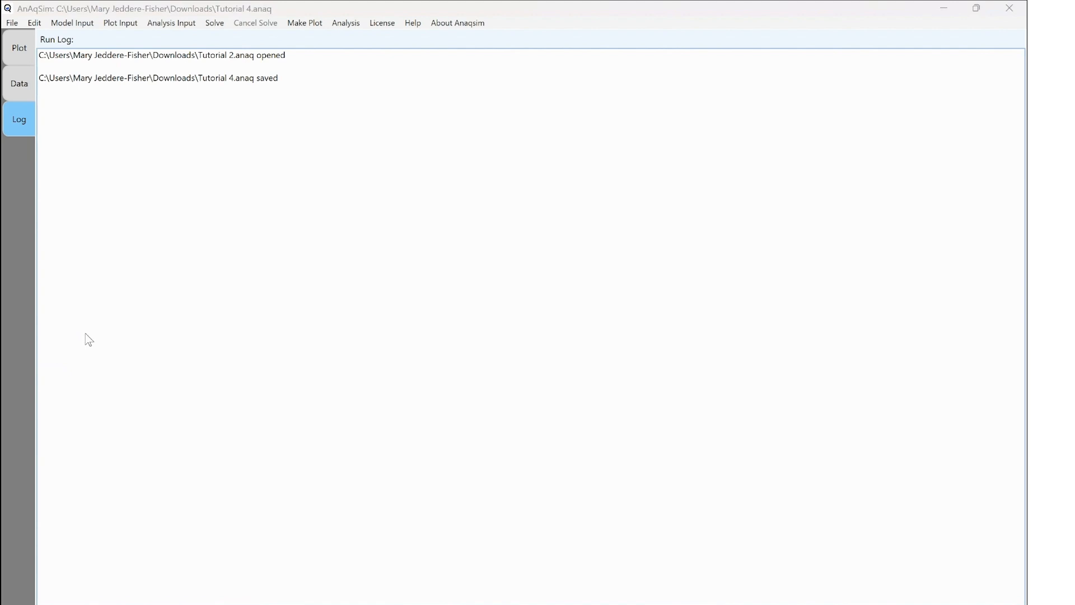
# - Solve the model and plot all selected features at model level 2
pyautogui.click(214, 23)
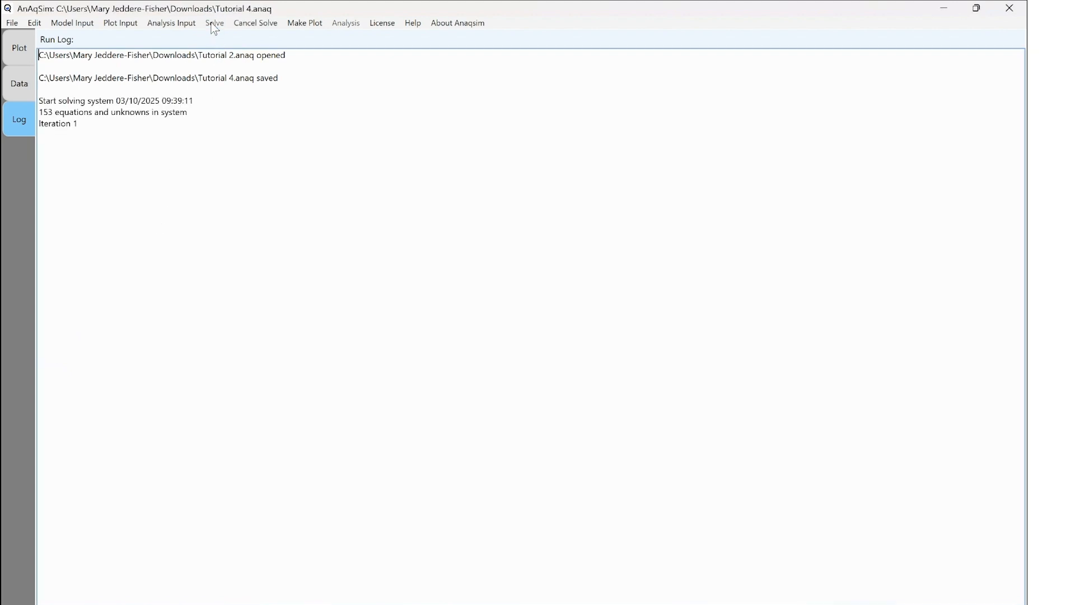
pyautogui.click(304, 24)
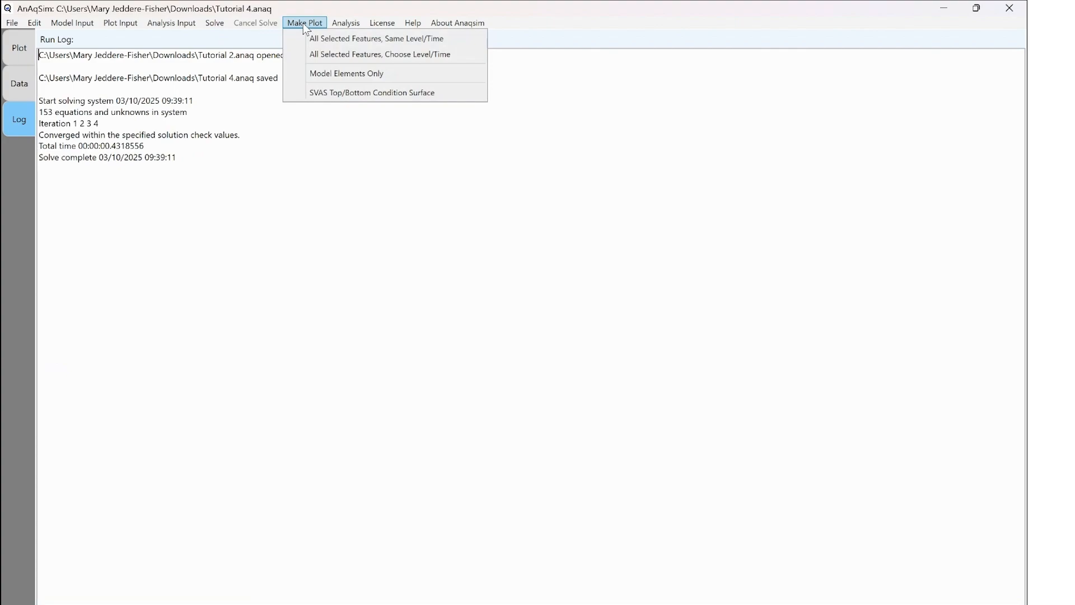
pyautogui.click(323, 54)
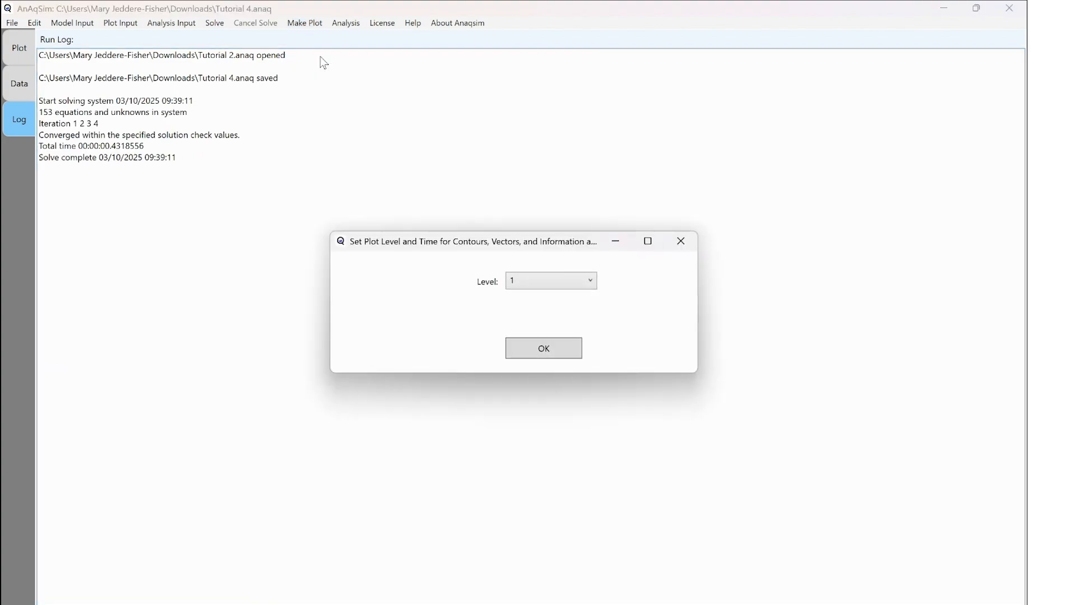
pyautogui.click(595, 285)
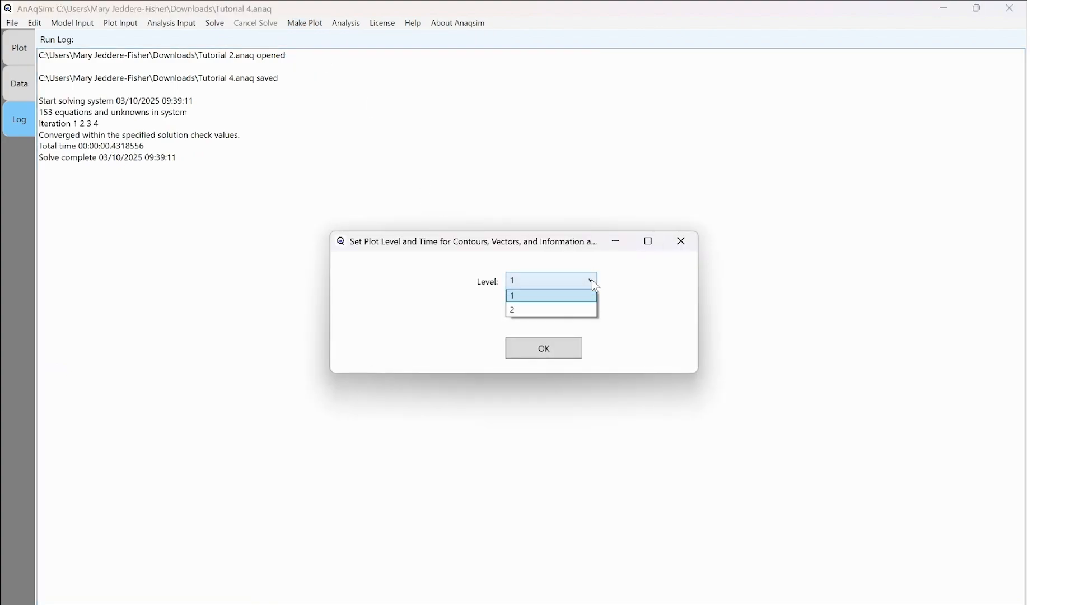
pyautogui.click(584, 313)
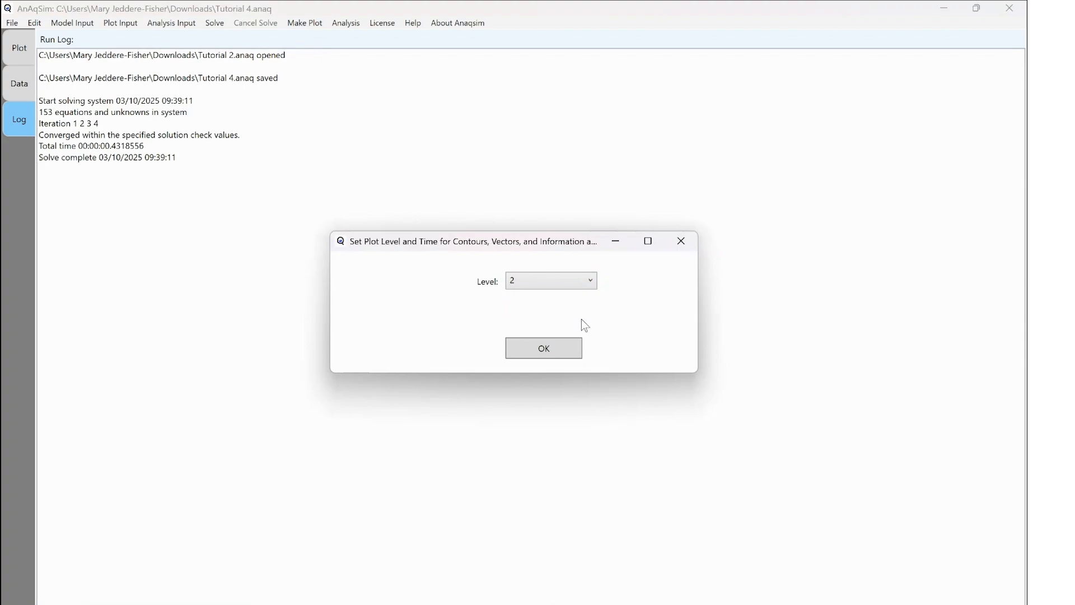
pyautogui.click(570, 350)
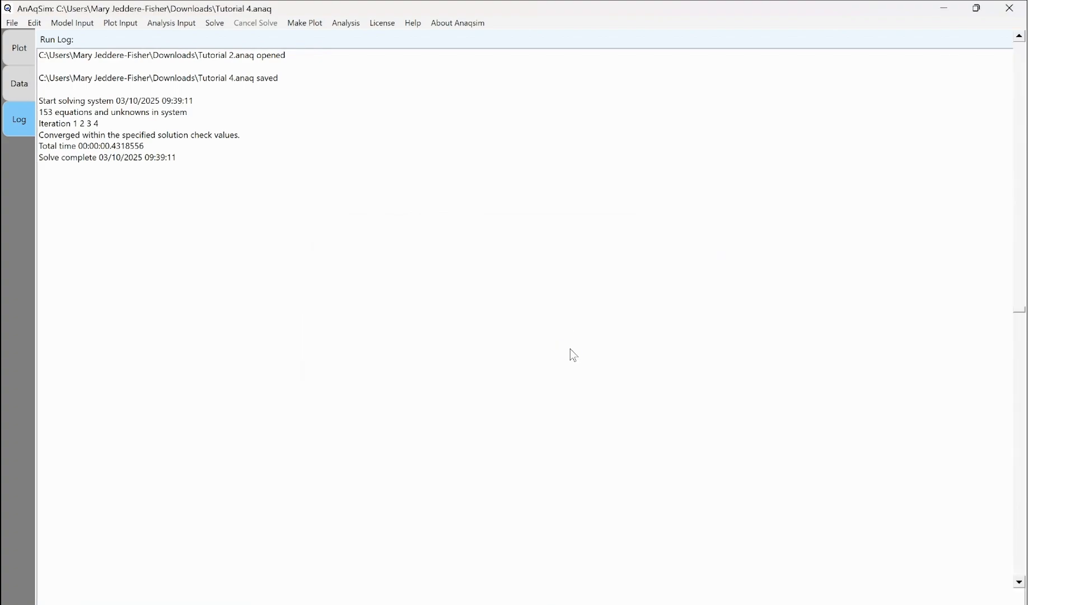
# - Replot all selected features at model level 1
pyautogui.click(304, 23)
pyautogui.click(370, 54)
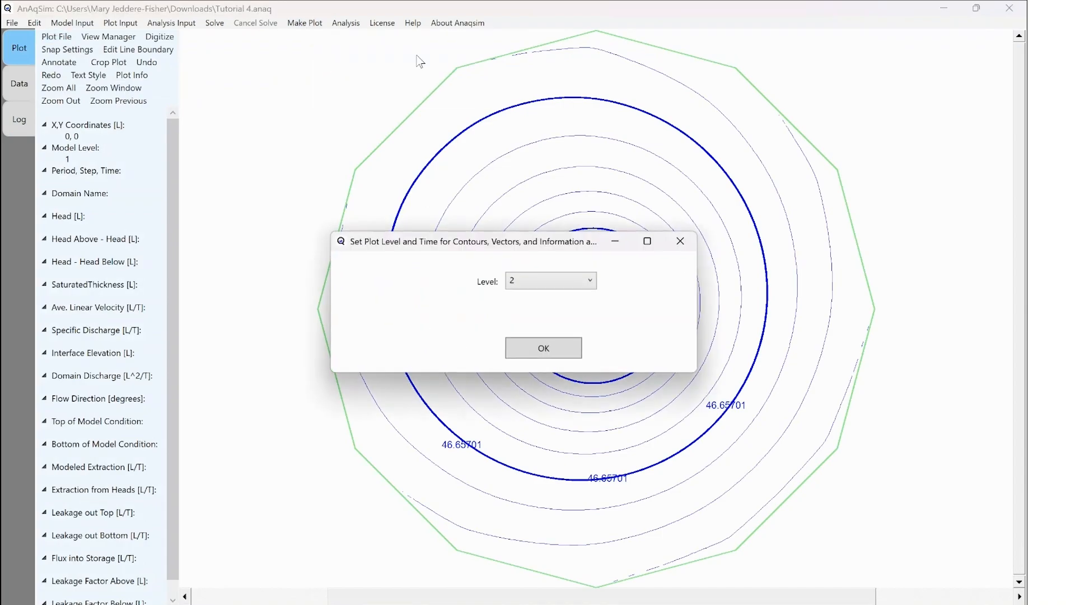
pyautogui.click(591, 280)
pyautogui.click(571, 297)
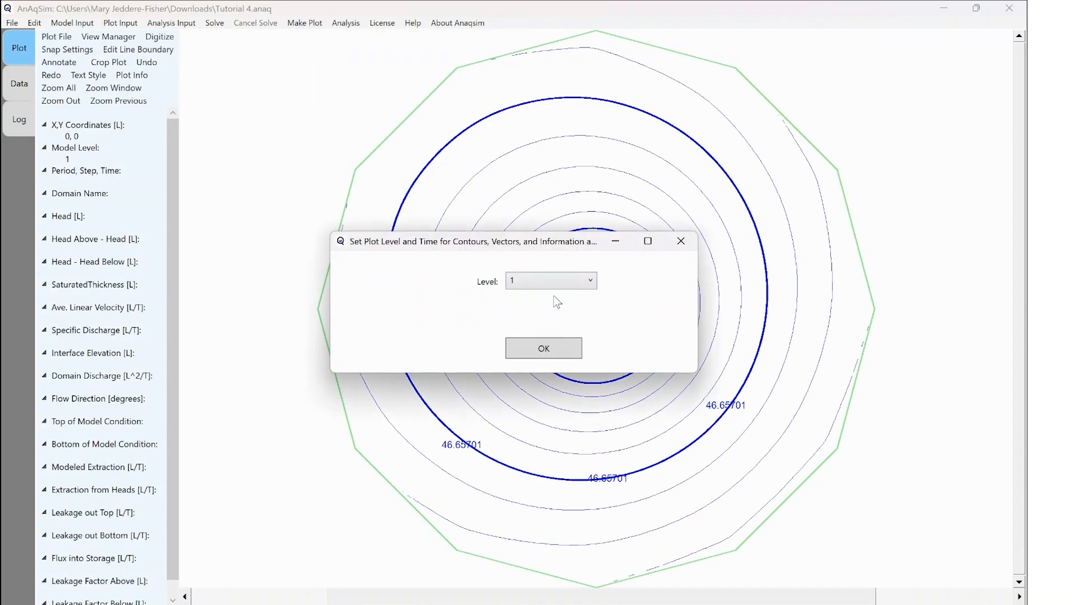
pyautogui.click(553, 348)
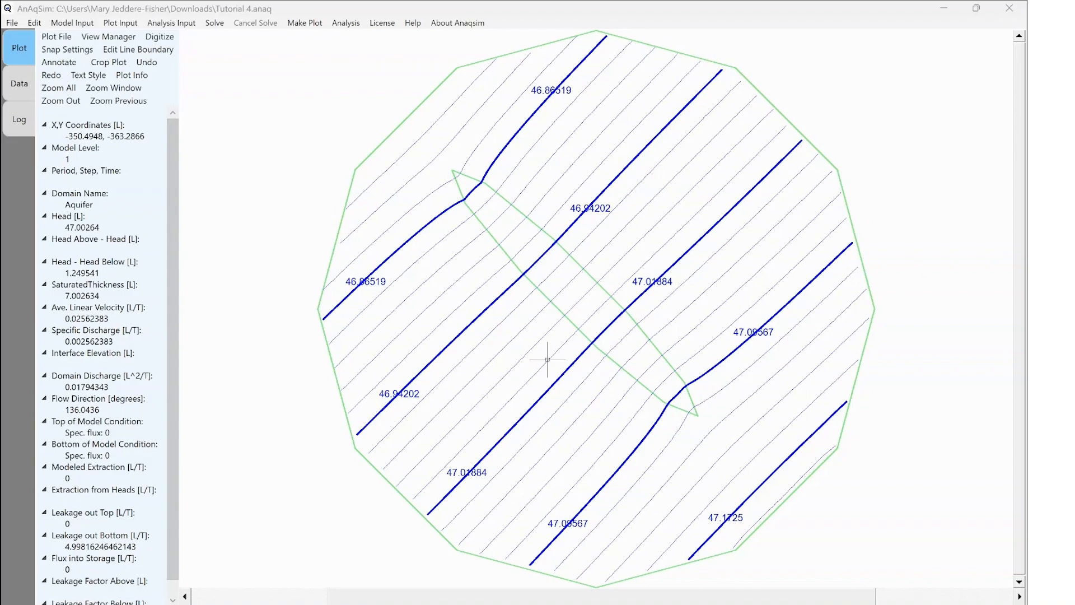
# - Add a spatially-variable domain area source/sink for the Aquifer domain with node spacing 100
pyautogui.click(74, 25)
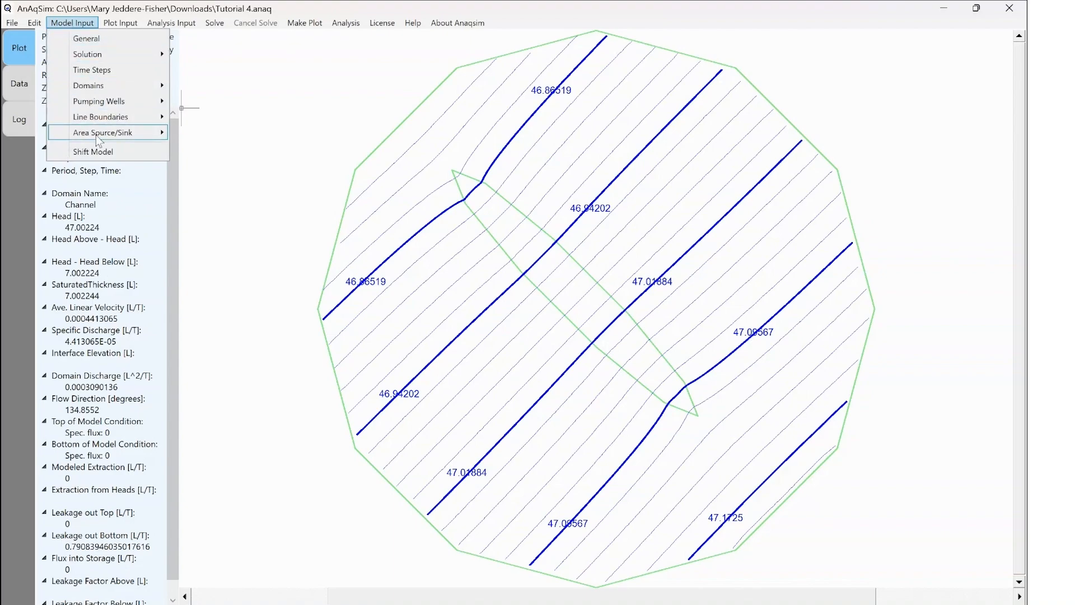
pyautogui.moveTo(96, 138)
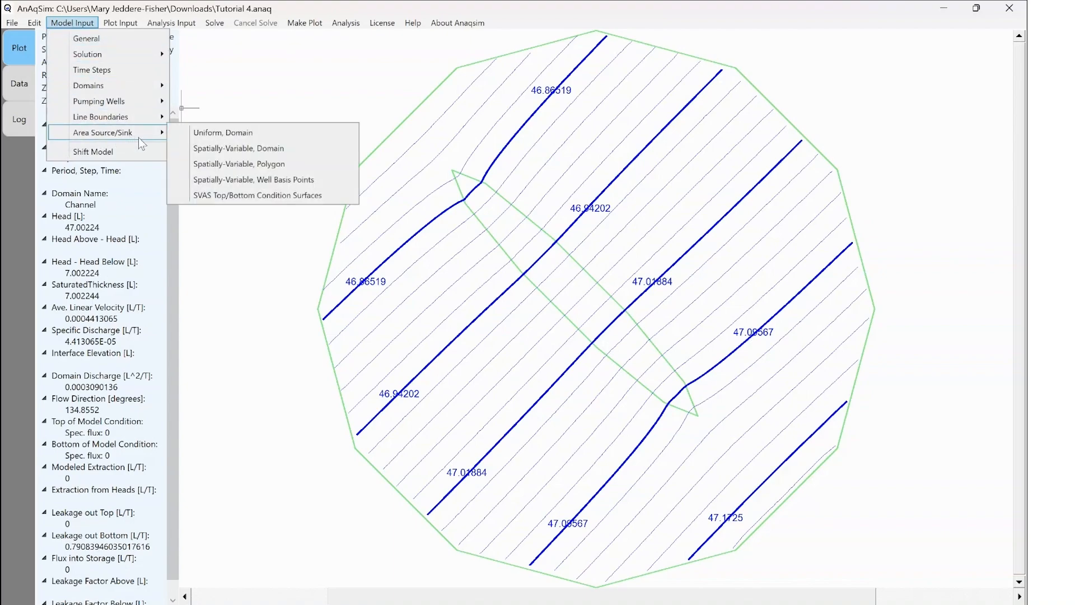
pyautogui.click(288, 147)
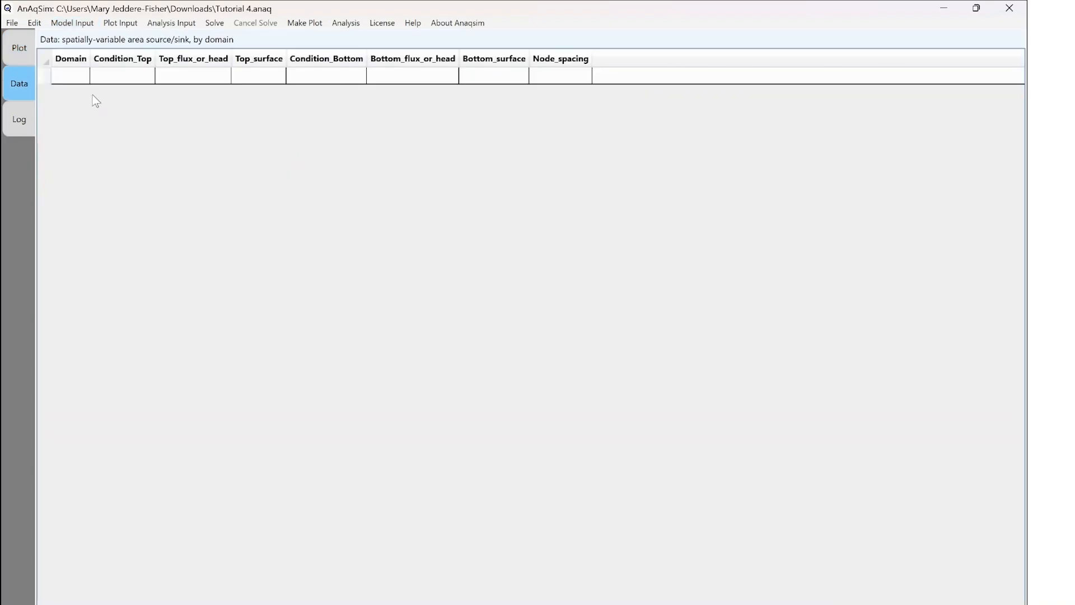
pyautogui.click(81, 79)
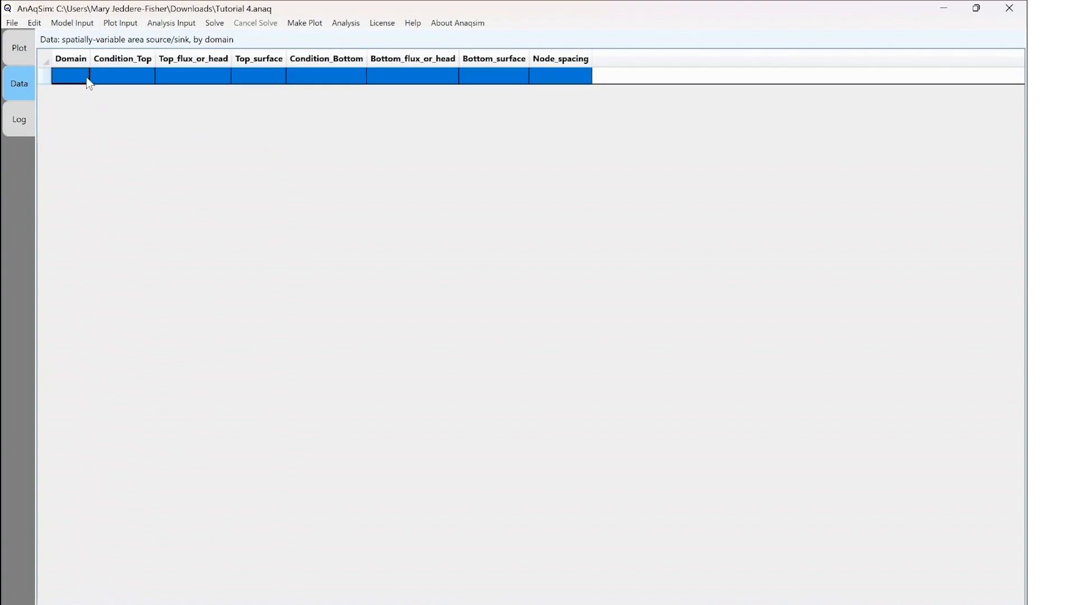
pyautogui.click(81, 78)
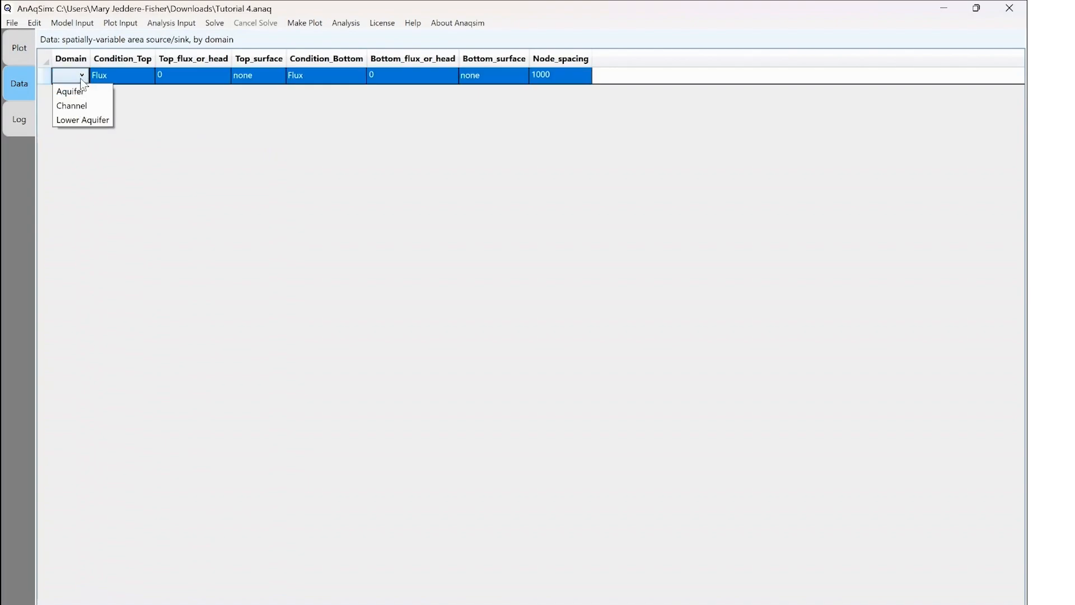
pyautogui.click(83, 91)
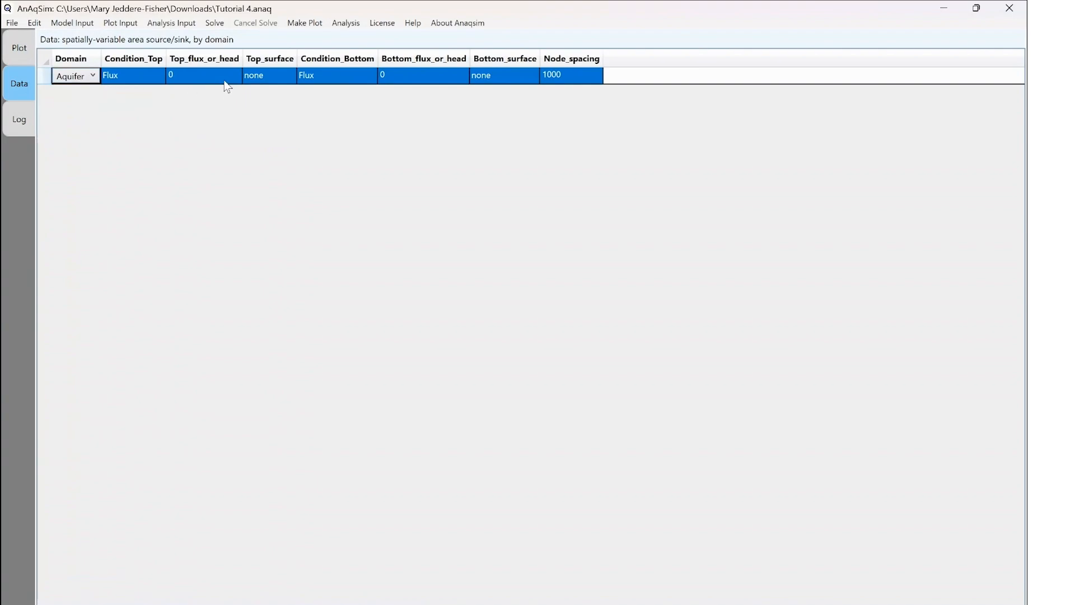
pyautogui.click(566, 80)
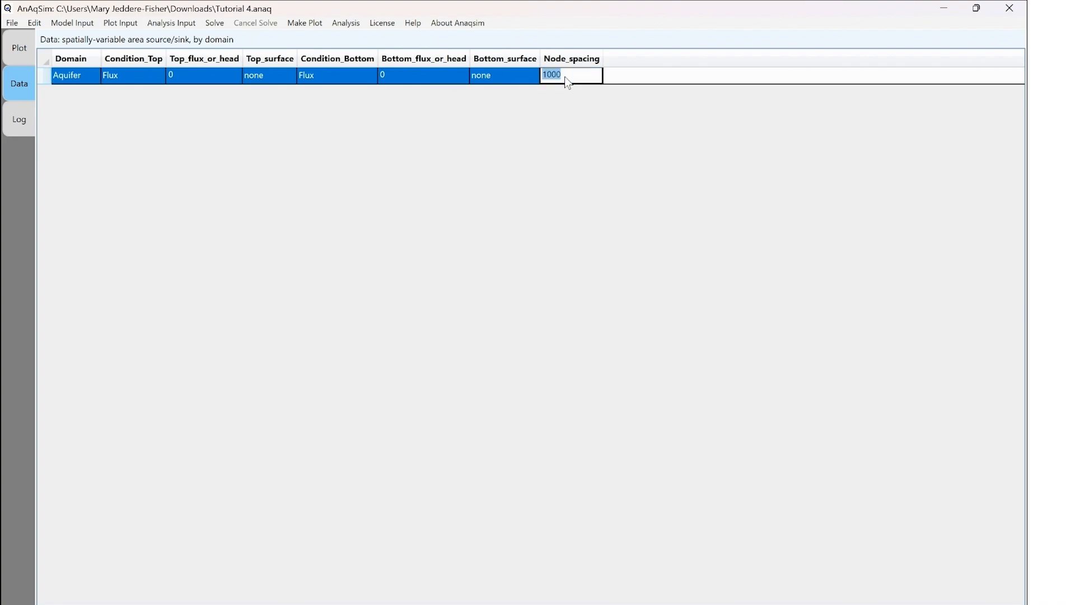
pyautogui.write('100')
pyautogui.press('Return')
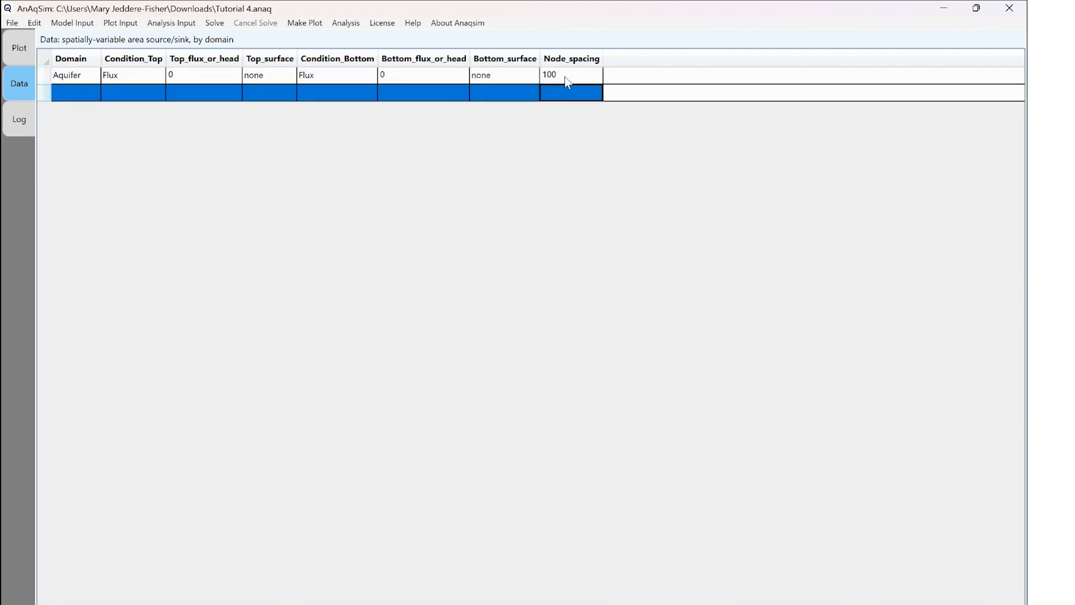
# - Add a second spatially-variable source/sink row for the Channel domain with node spacing 100
pyautogui.click(89, 94)
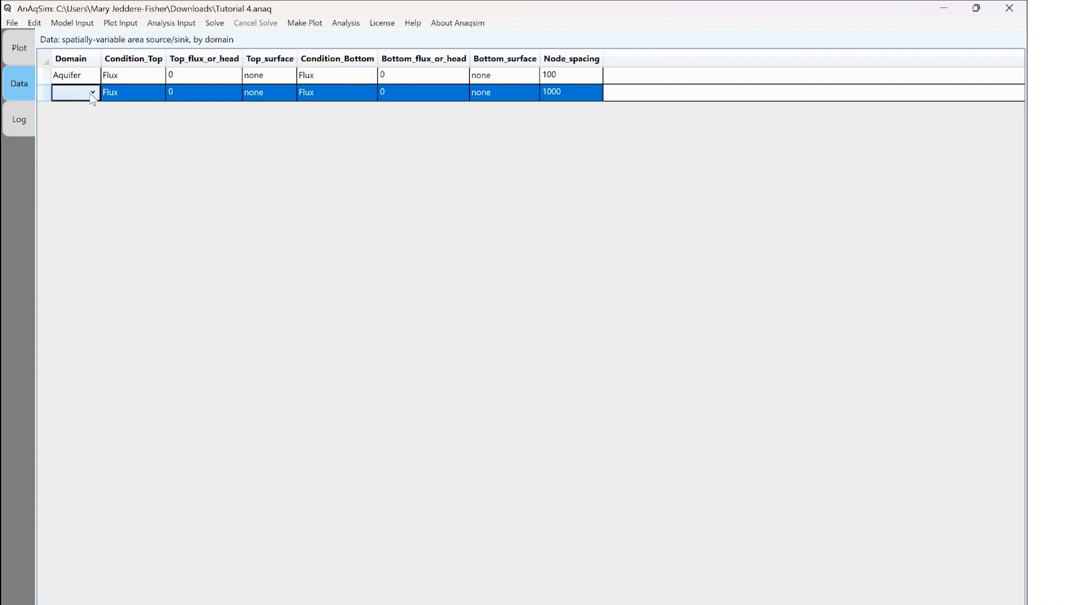
pyautogui.click(93, 94)
pyautogui.click(72, 123)
pyautogui.click(577, 93)
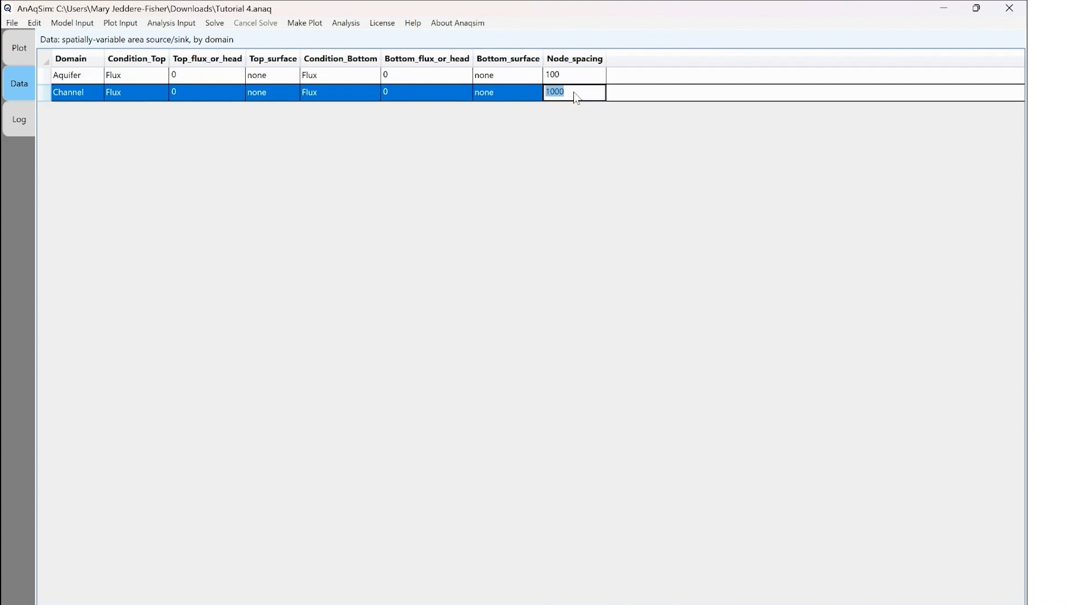
pyautogui.click(560, 93)
pyautogui.press('Delete')
pyautogui.click(573, 82)
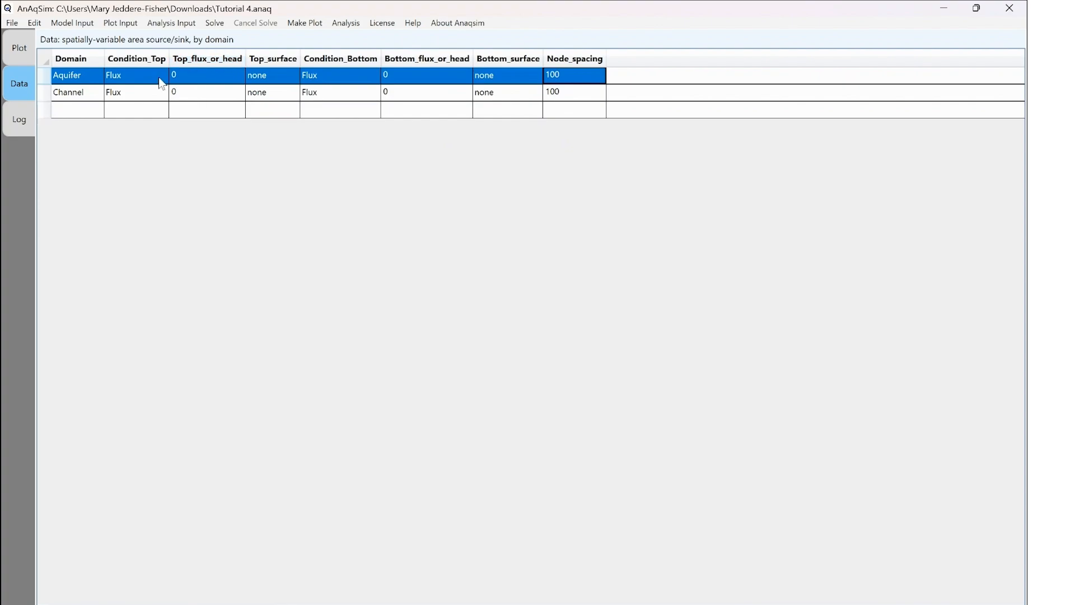
# - Save the model
pyautogui.click(12, 22)
pyautogui.click(30, 55)
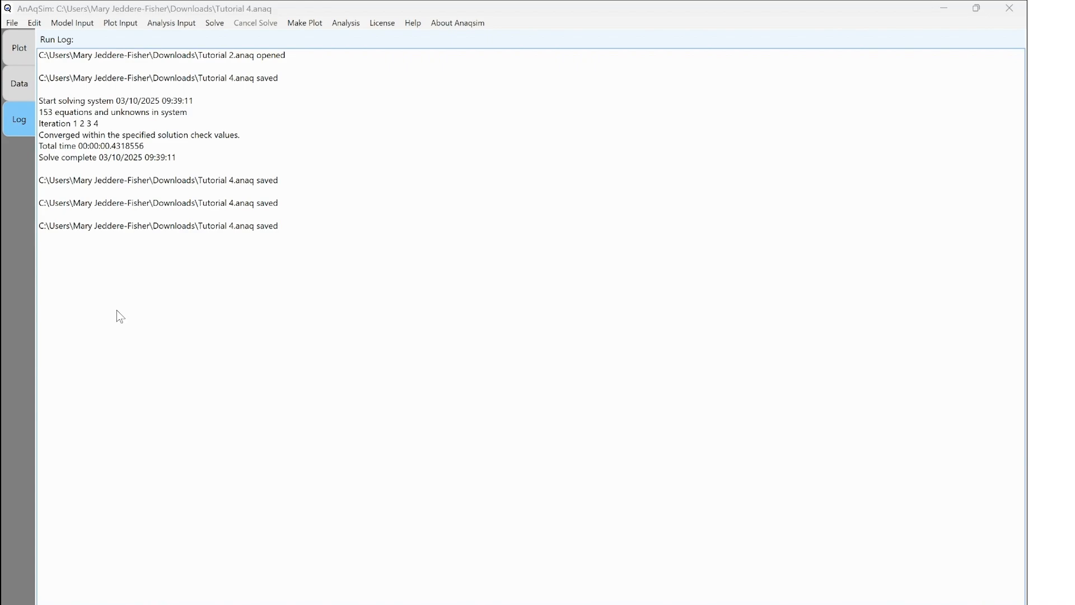
# - Add a spatially-variable well basis points row with maximum node spacing 30 and 6 points per circle
pyautogui.click(80, 22)
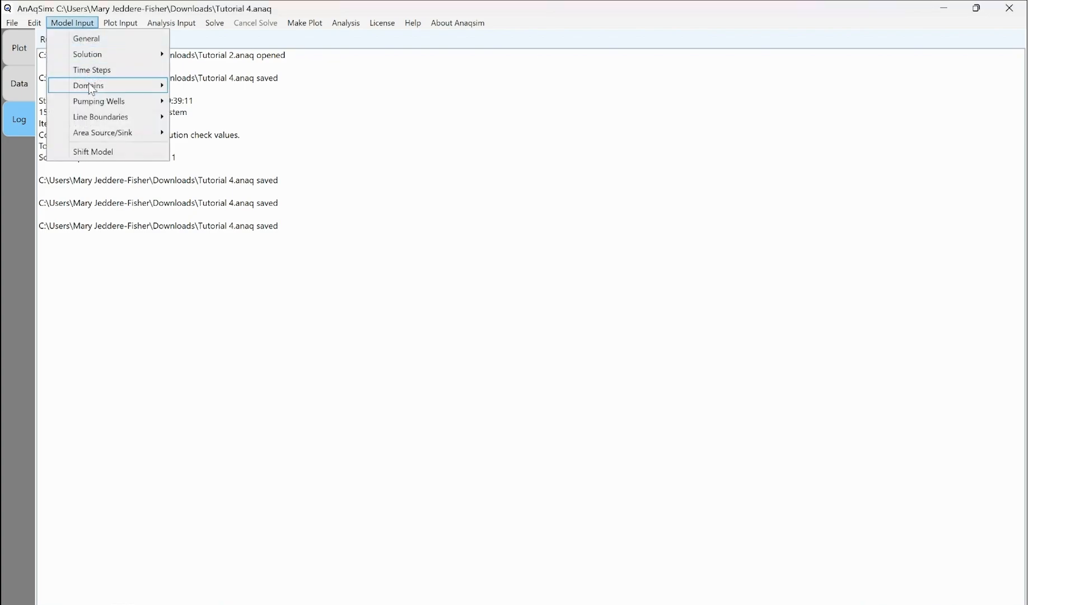
pyautogui.moveTo(93, 137)
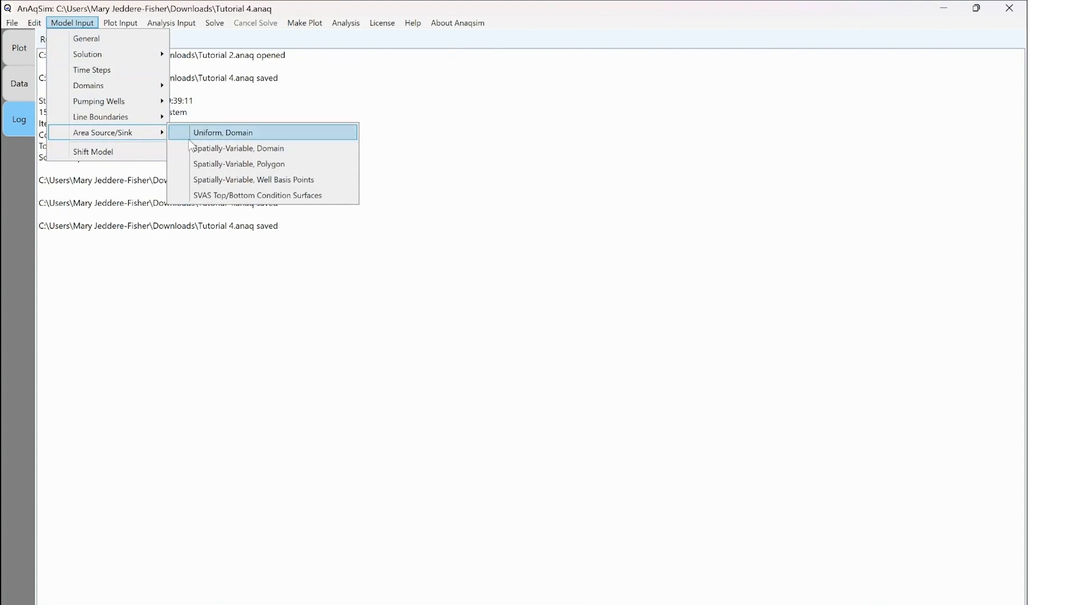
pyautogui.click(229, 181)
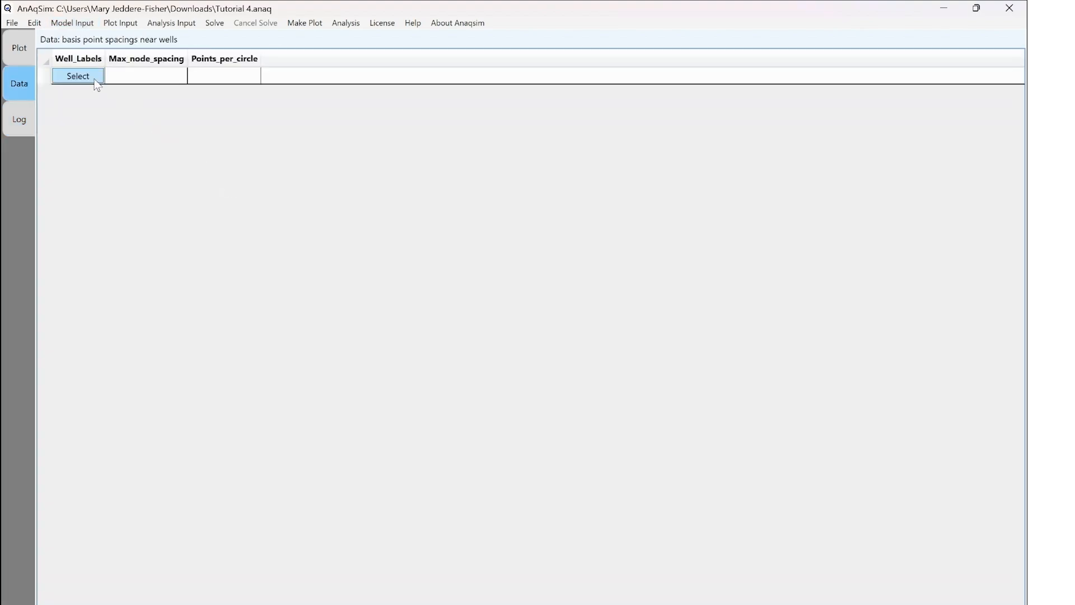
pyautogui.click(156, 81)
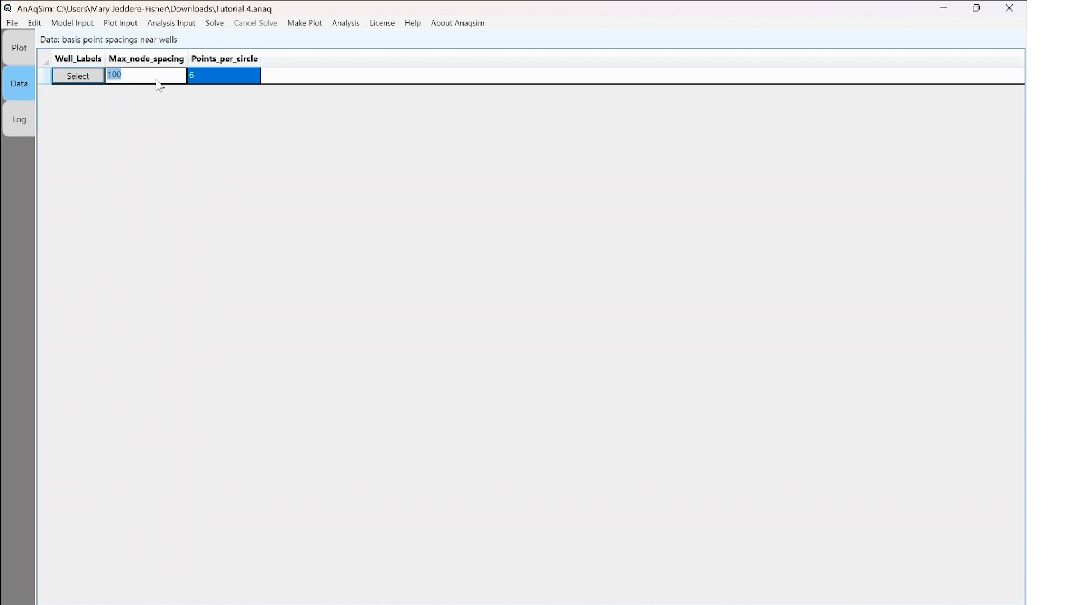
pyautogui.write('30')
pyautogui.click(222, 84)
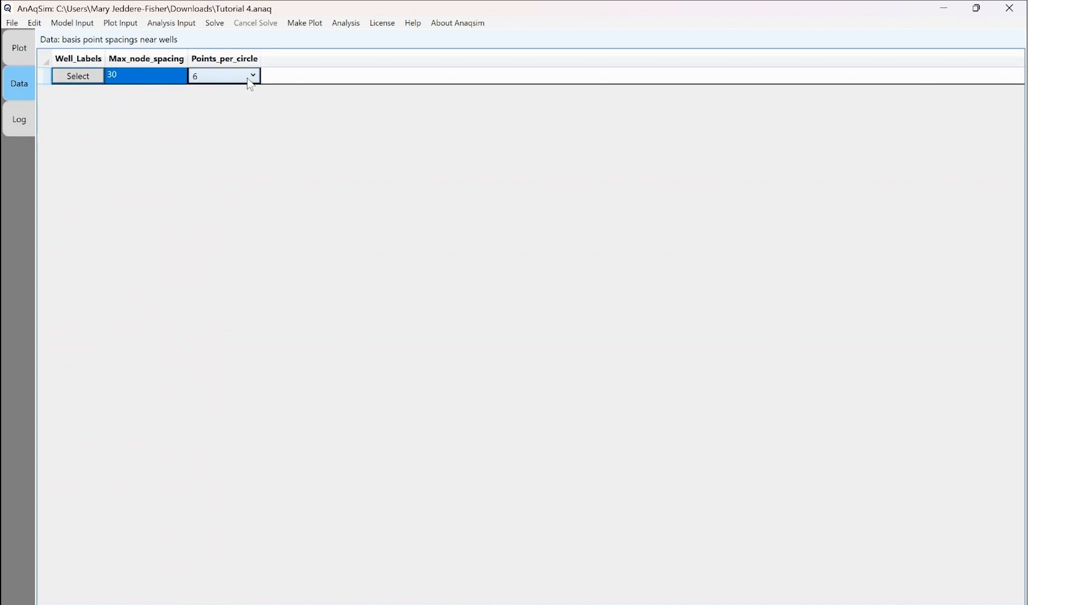
pyautogui.click(254, 77)
pyautogui.click(243, 109)
# - Assign well W1 to the basis point spacing row and save the model
pyautogui.click(90, 80)
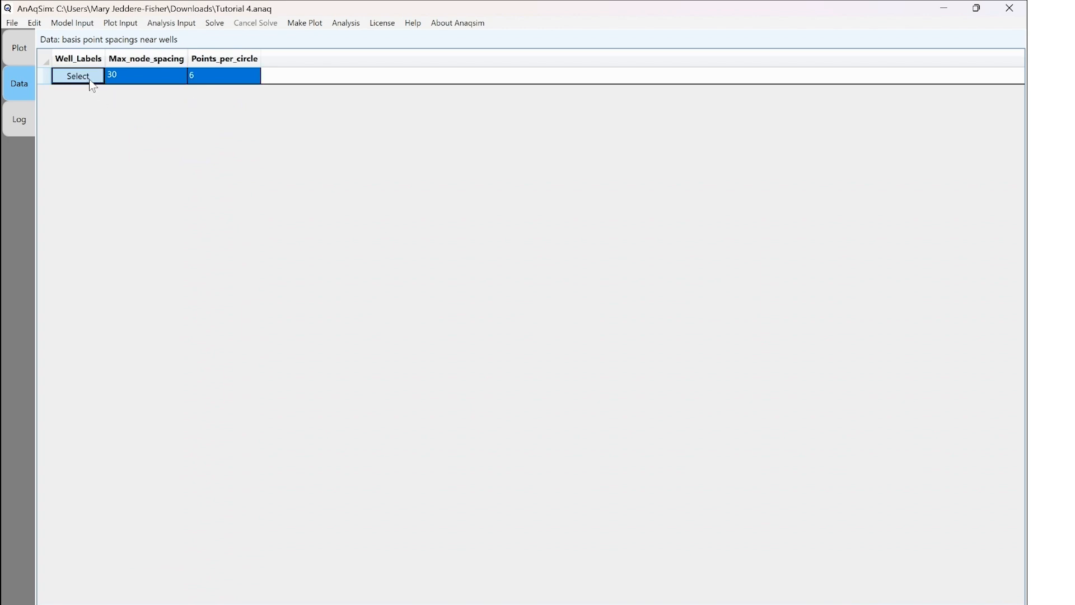
pyautogui.click(412, 199)
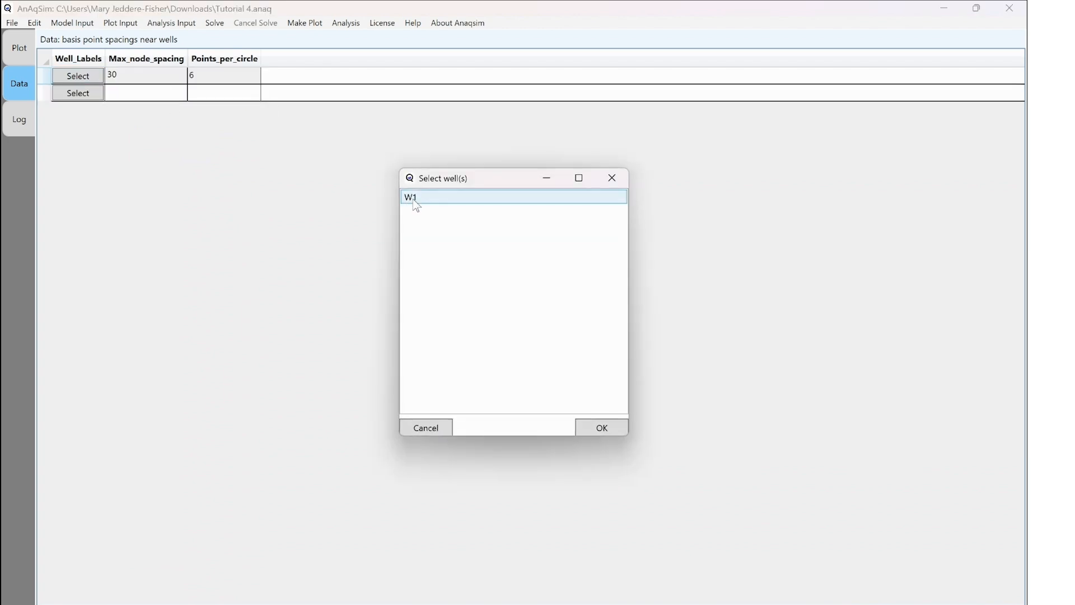
pyautogui.click(413, 200)
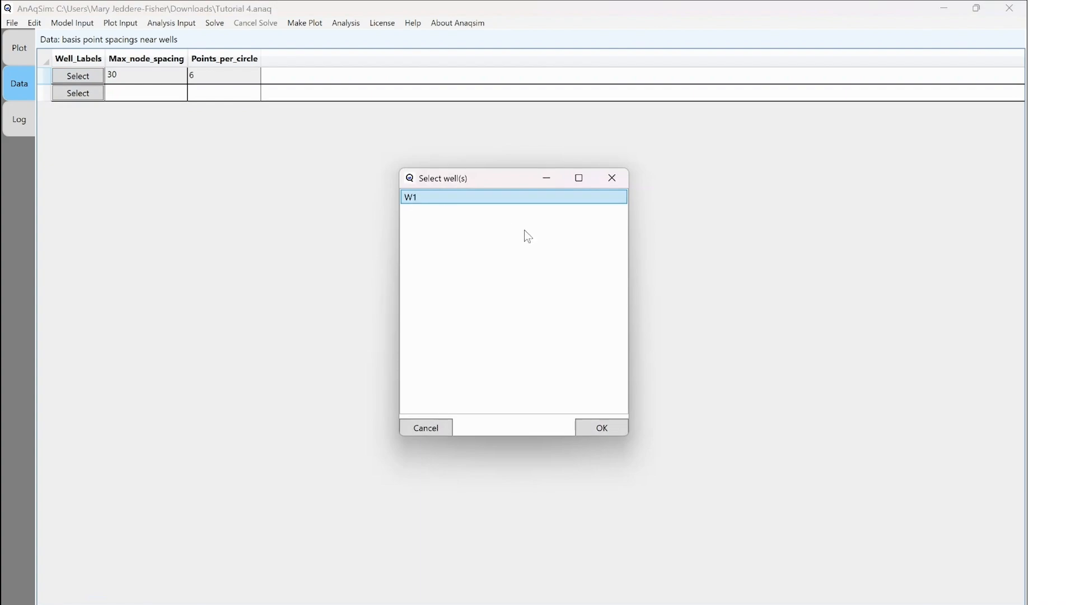
pyautogui.click(613, 432)
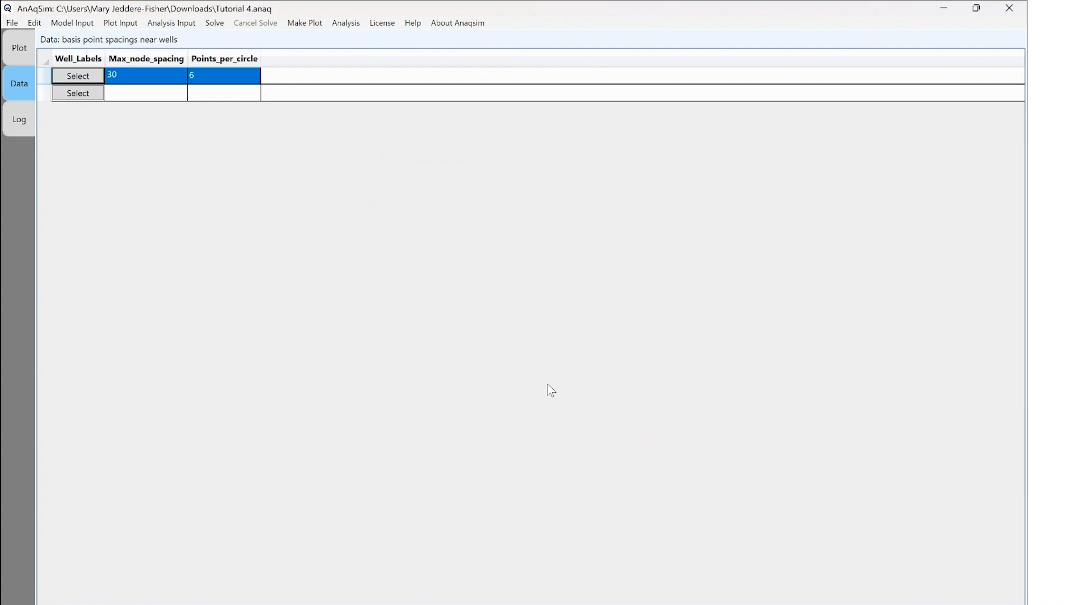
pyautogui.click(11, 22)
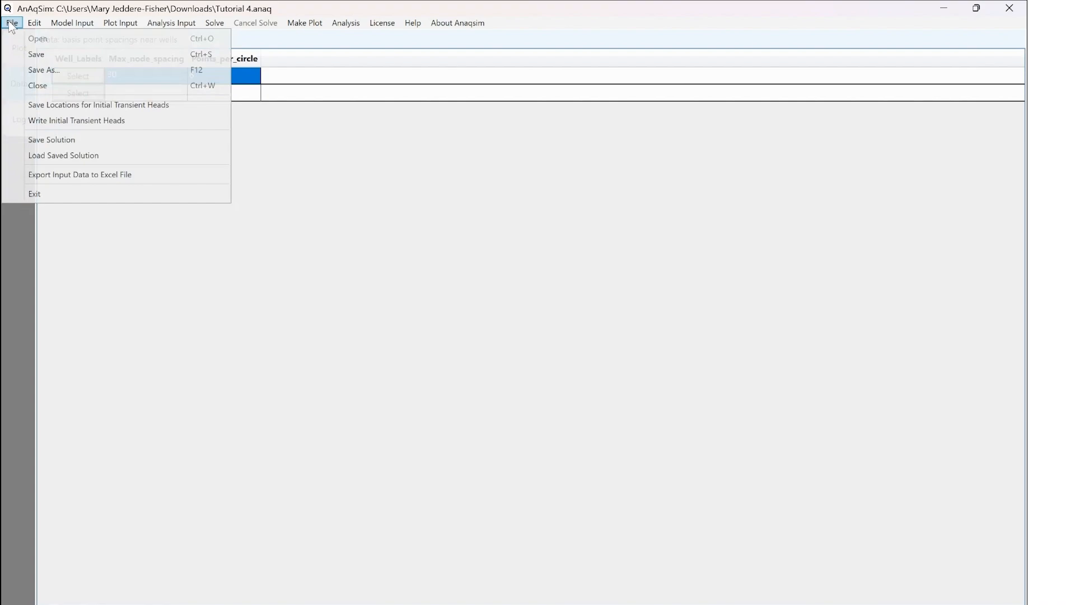
pyautogui.click(19, 53)
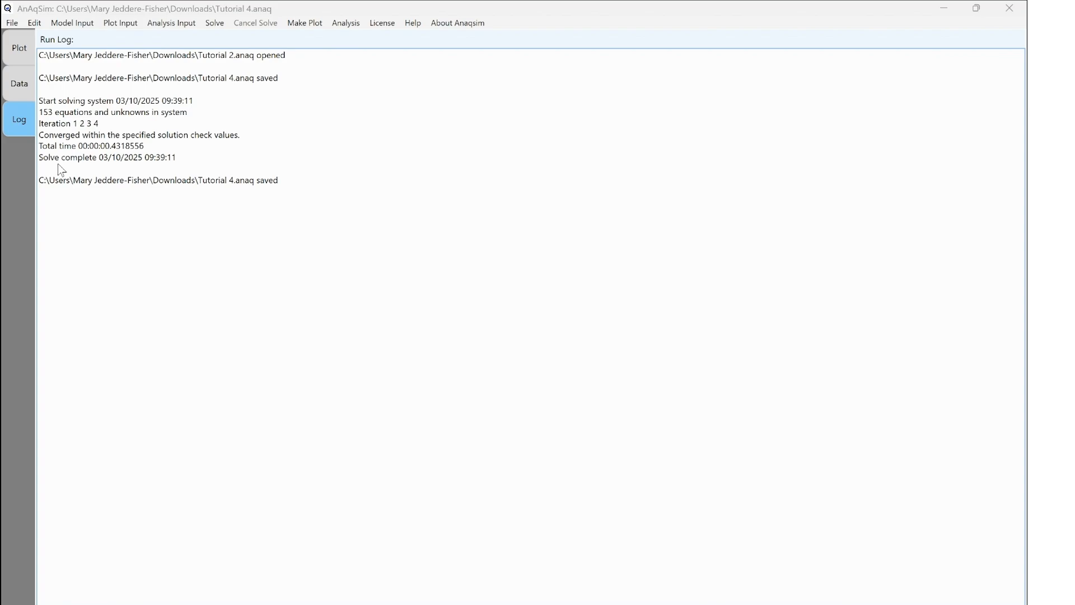
# - Set the plot elements option to elements with details and control points, then save the model
pyautogui.click(116, 22)
pyautogui.click(122, 39)
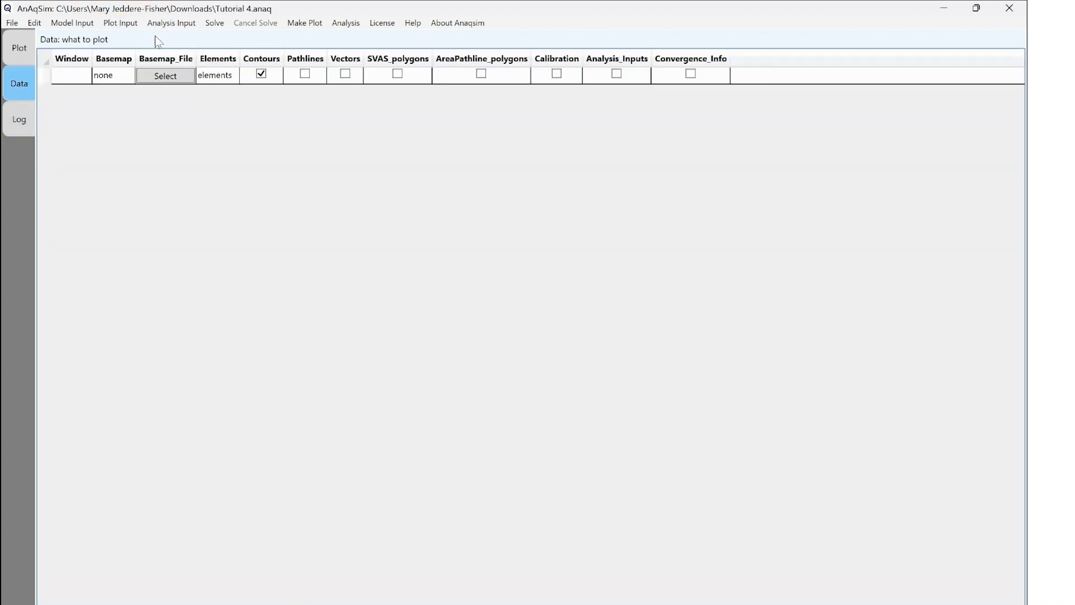
pyautogui.click(234, 79)
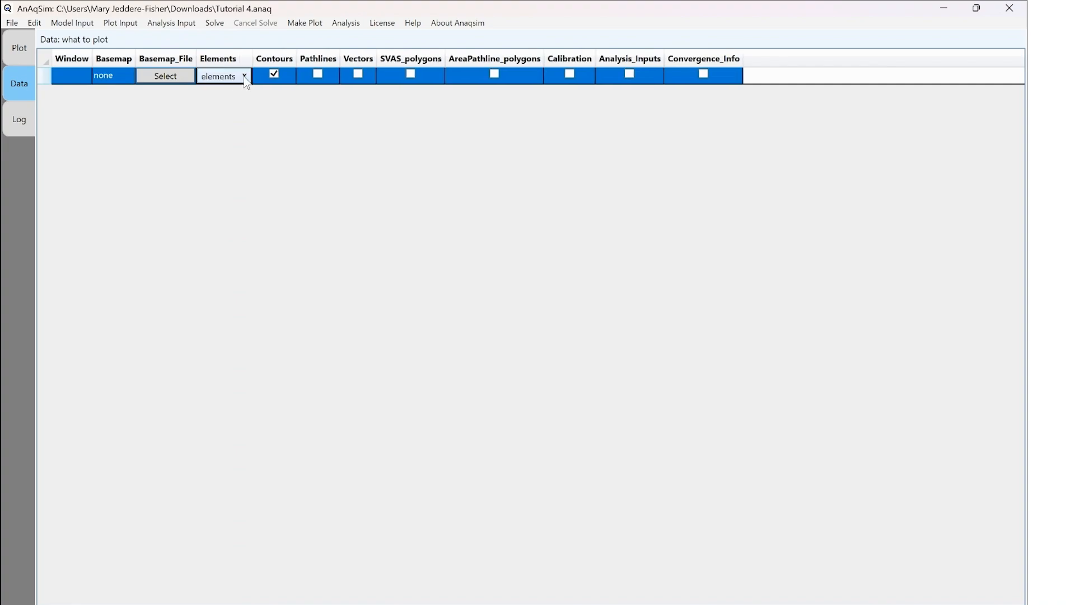
pyautogui.click(246, 77)
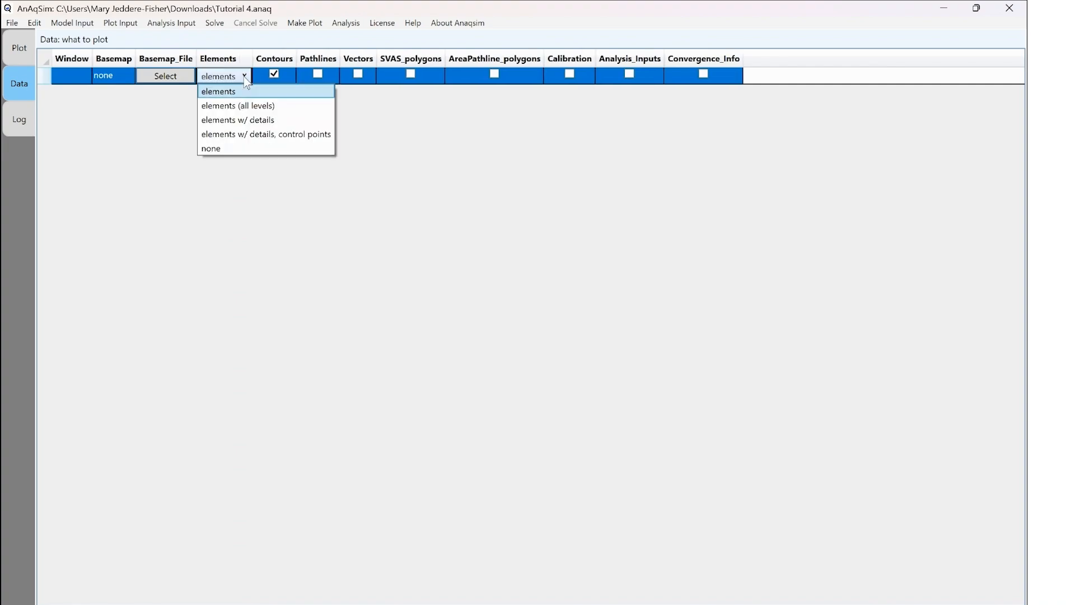
pyautogui.click(256, 134)
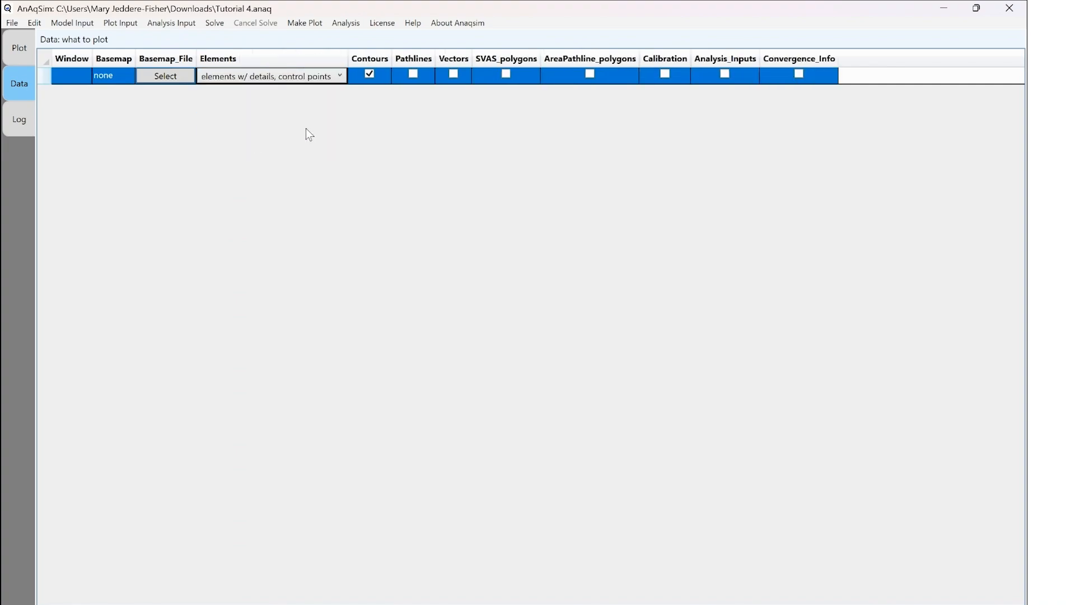
pyautogui.click(12, 23)
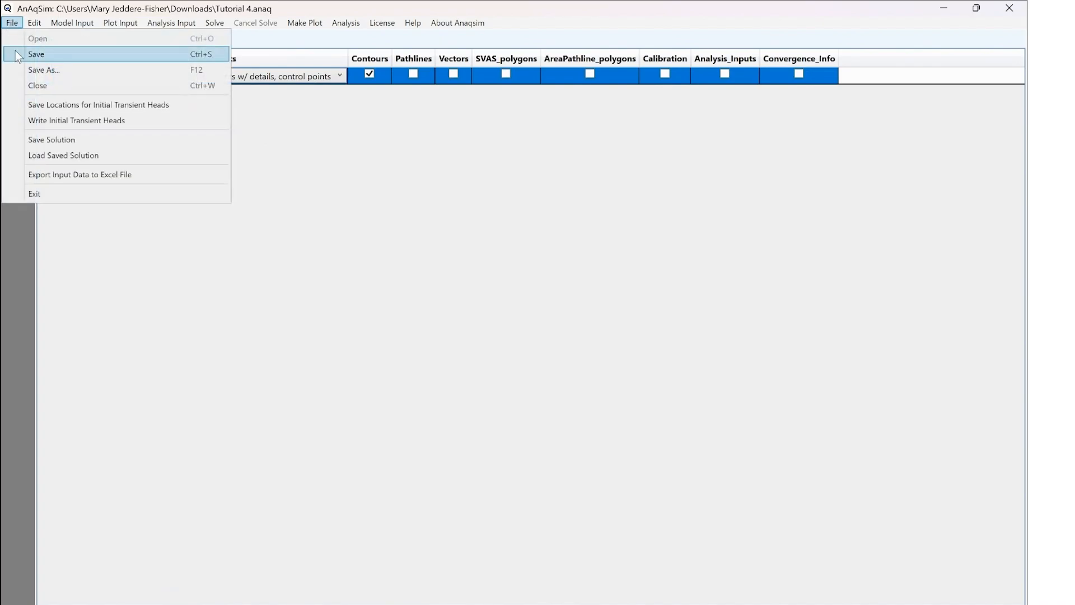
pyautogui.click(15, 50)
# - Plot model elements only at model level 1, accepting the overwrite of the solved model
pyautogui.click(295, 26)
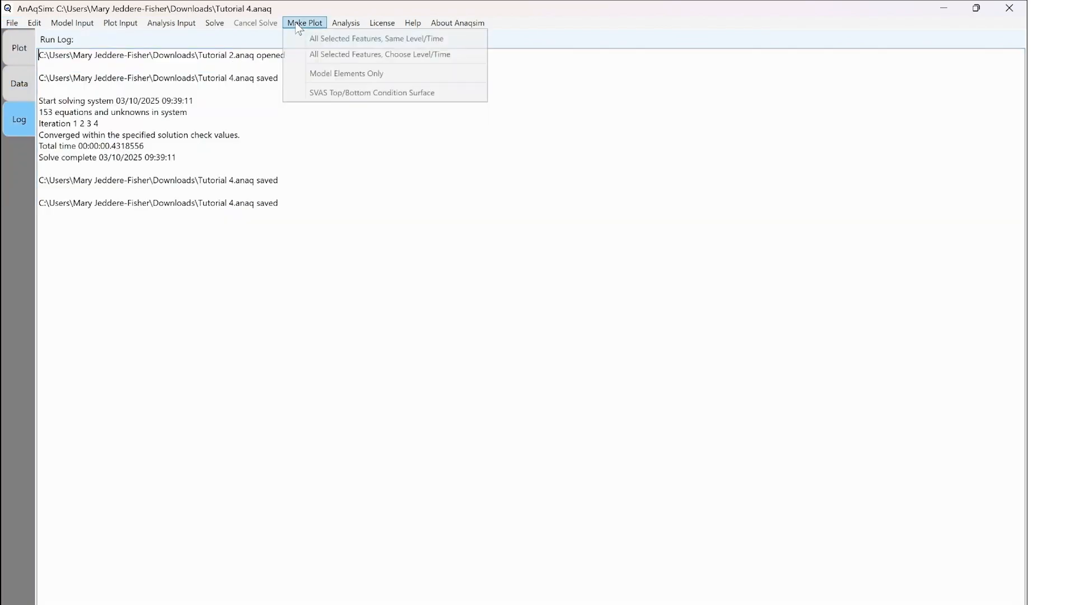
pyautogui.click(328, 72)
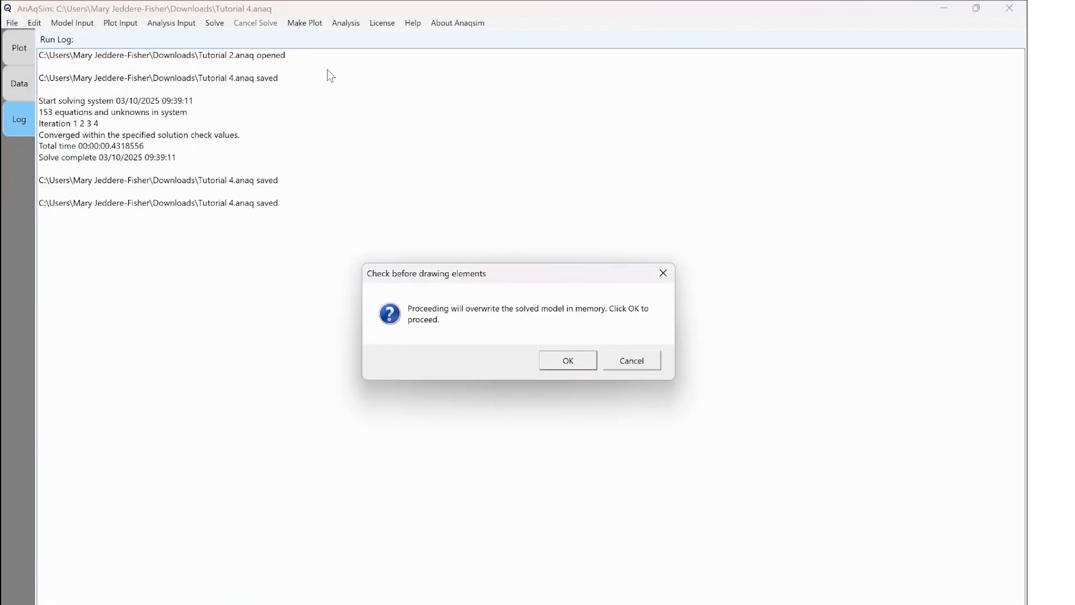
pyautogui.click(559, 361)
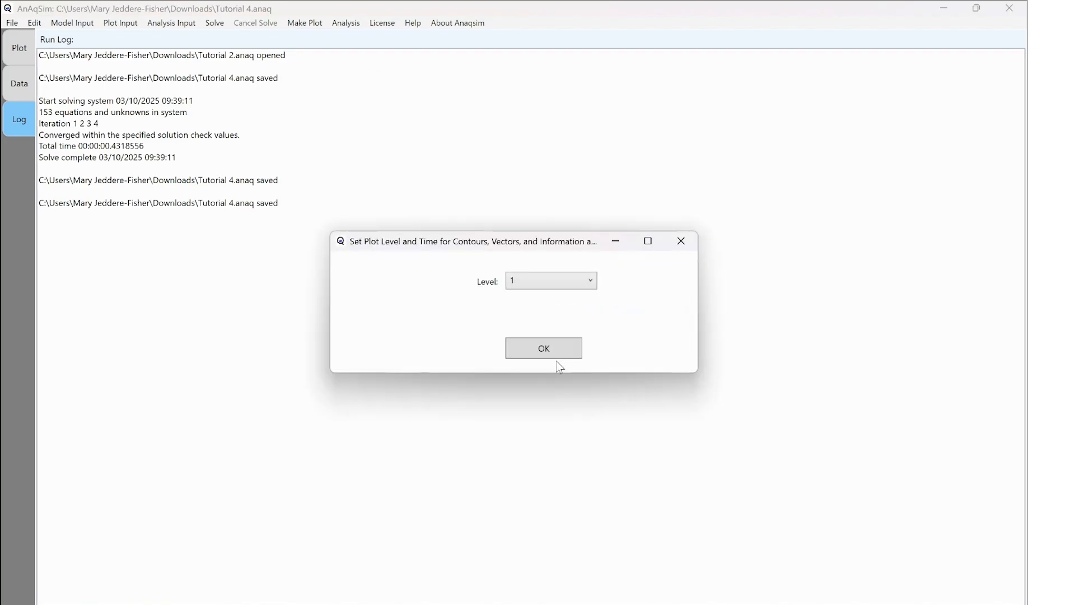
pyautogui.click(553, 355)
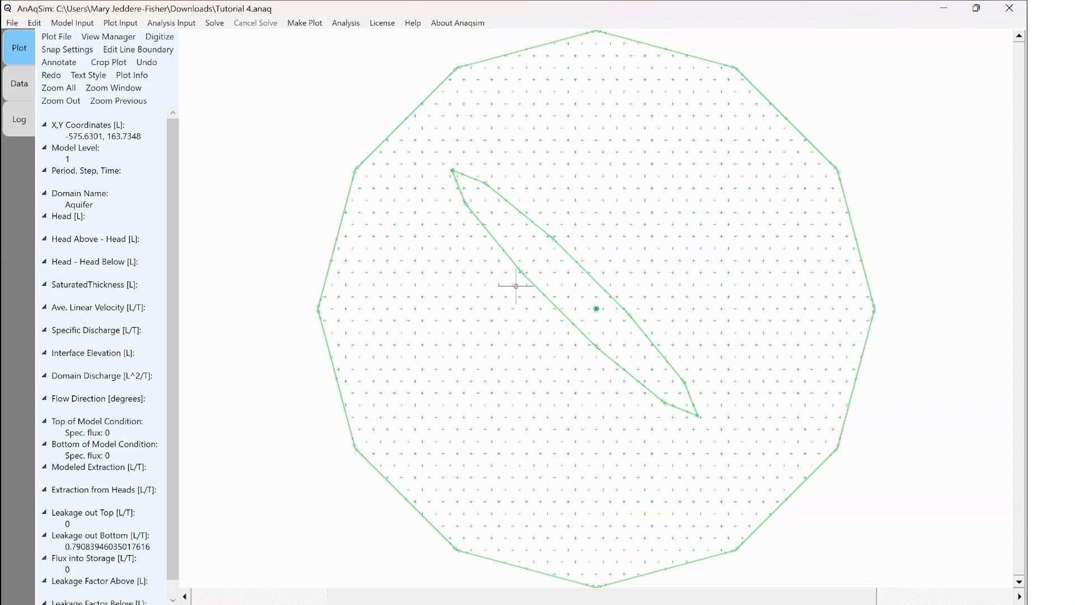
pyautogui.moveTo(514, 283)
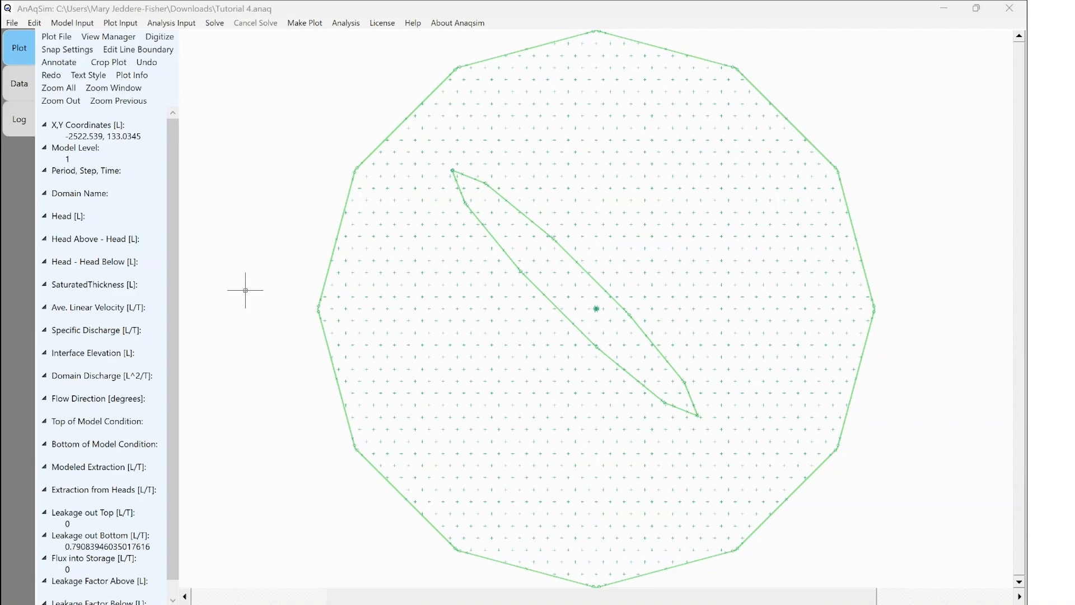
# - Solve the model and plot all selected features at model level 1, inspecting values at a point west of the well
pyautogui.click(214, 23)
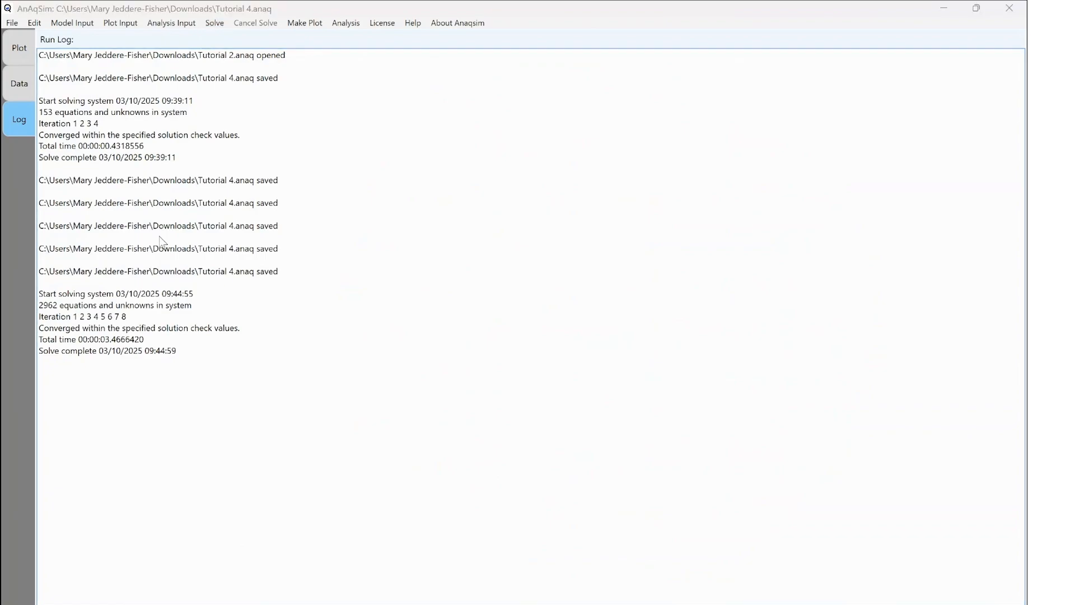
pyautogui.click(312, 24)
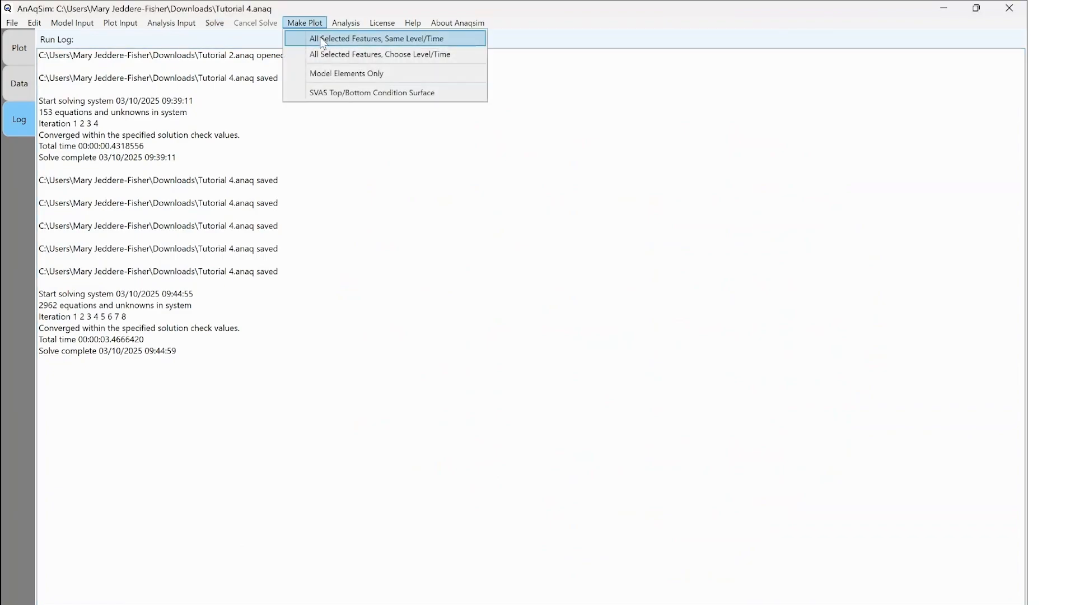
pyautogui.click(323, 55)
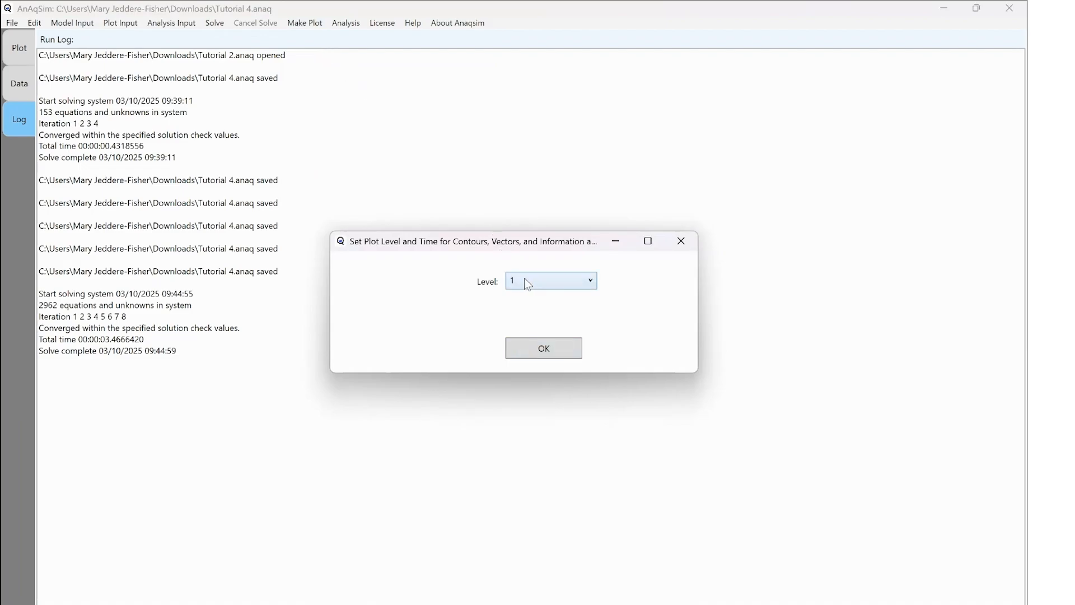
pyautogui.click(523, 349)
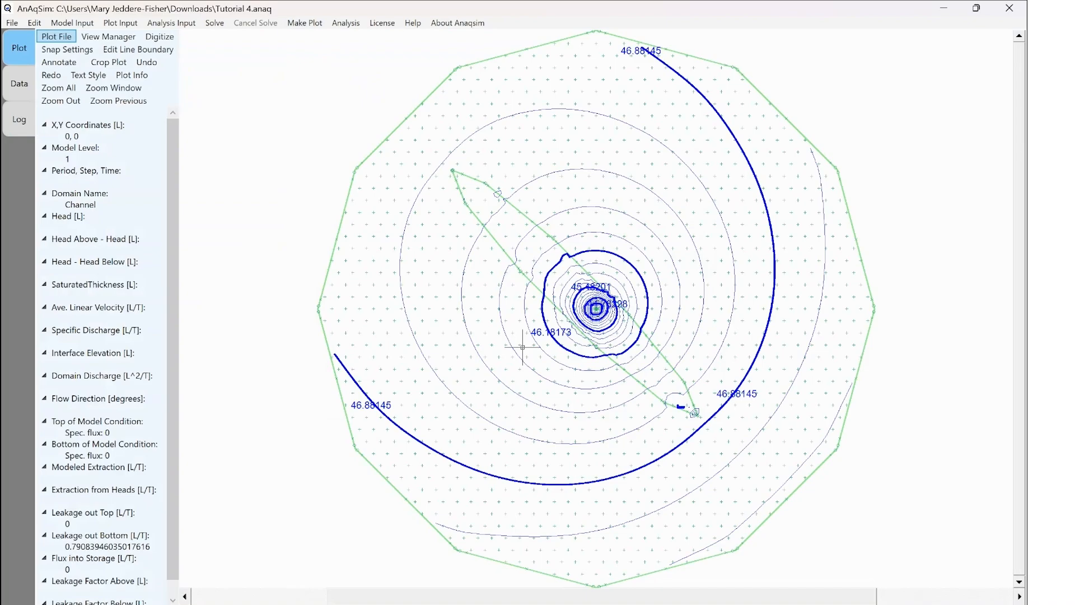
pyautogui.click(436, 286)
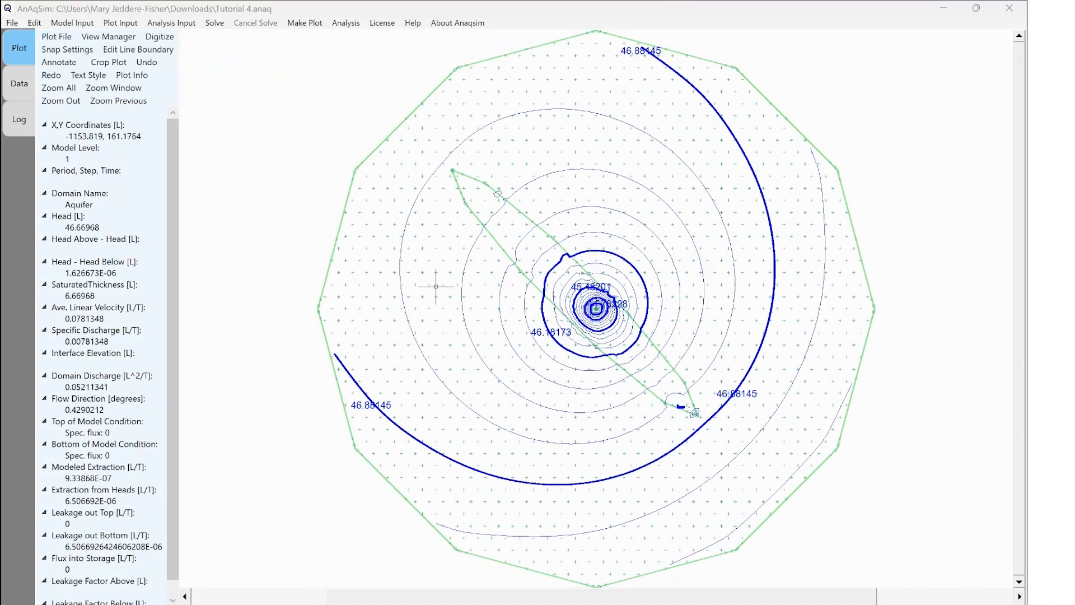